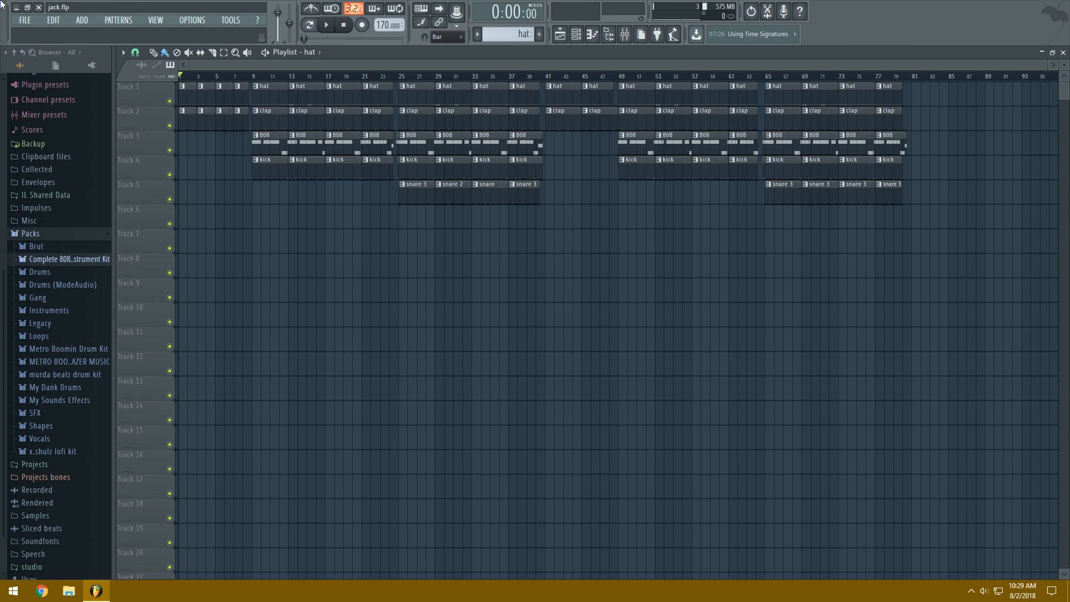
pyautogui.click(24, 20)
pyautogui.moveTo(65, 109)
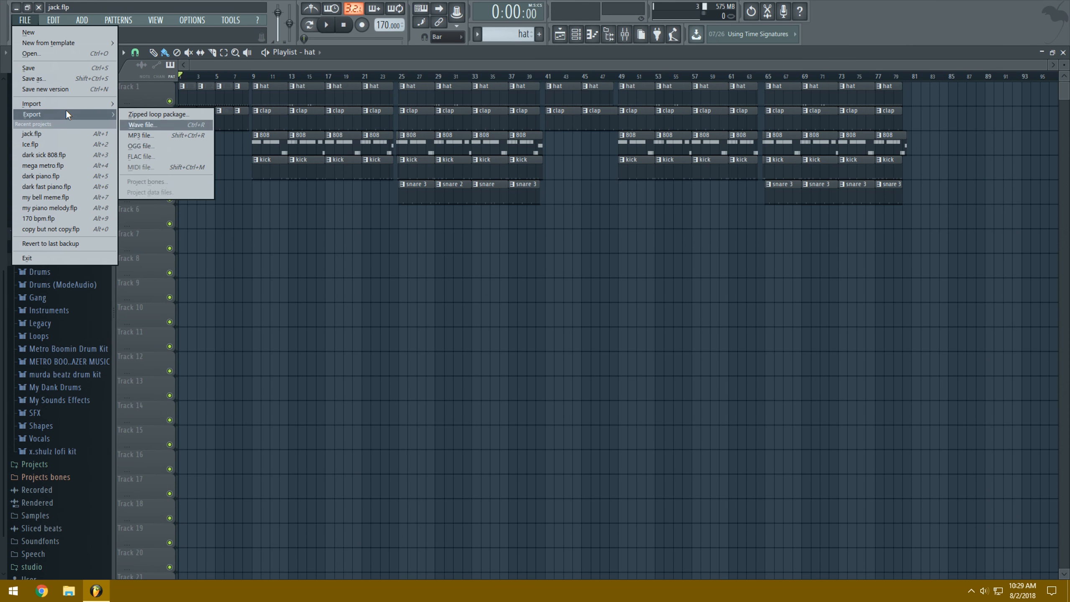
pyautogui.click(374, 54)
# Remove the Fruity Limiter and Edison effects from the Master track in the mixer.
pyautogui.click(626, 31)
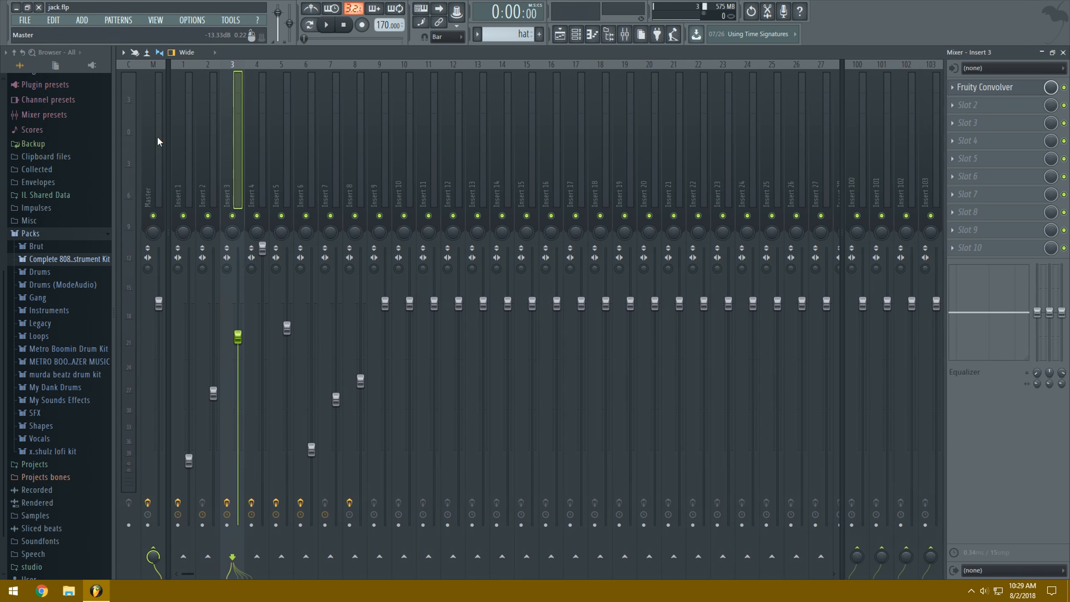
pyautogui.click(157, 139)
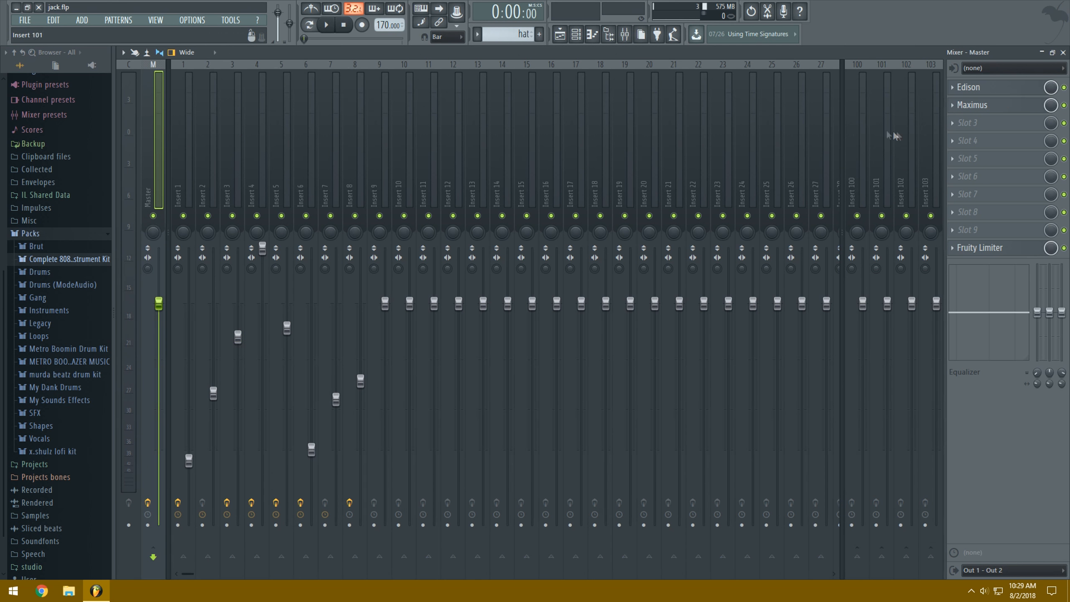
pyautogui.click(954, 248)
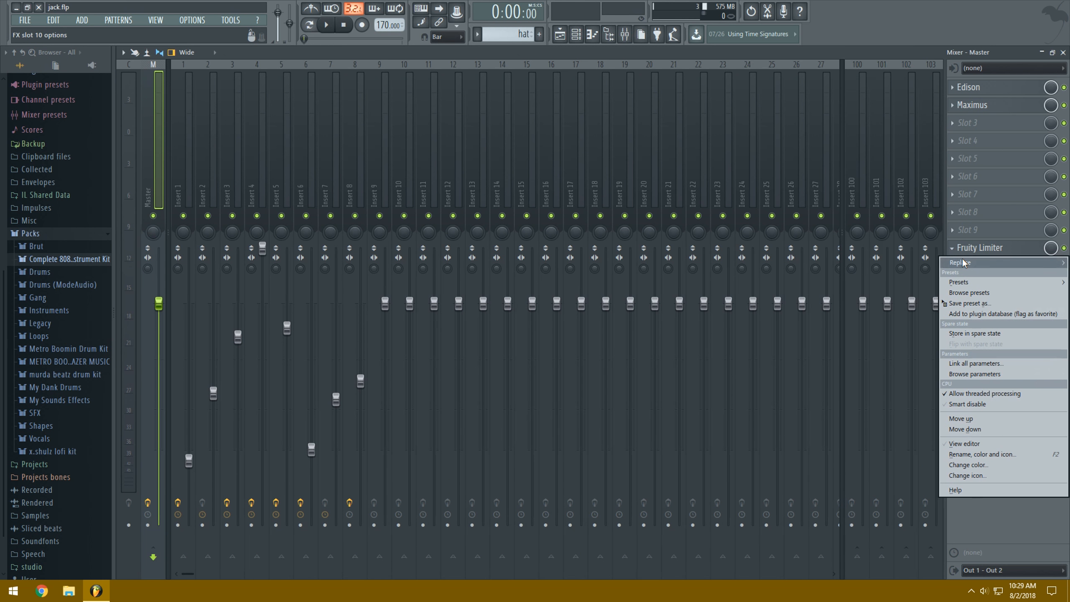
pyautogui.moveTo(961, 262)
pyautogui.click(774, 38)
pyautogui.click(965, 87)
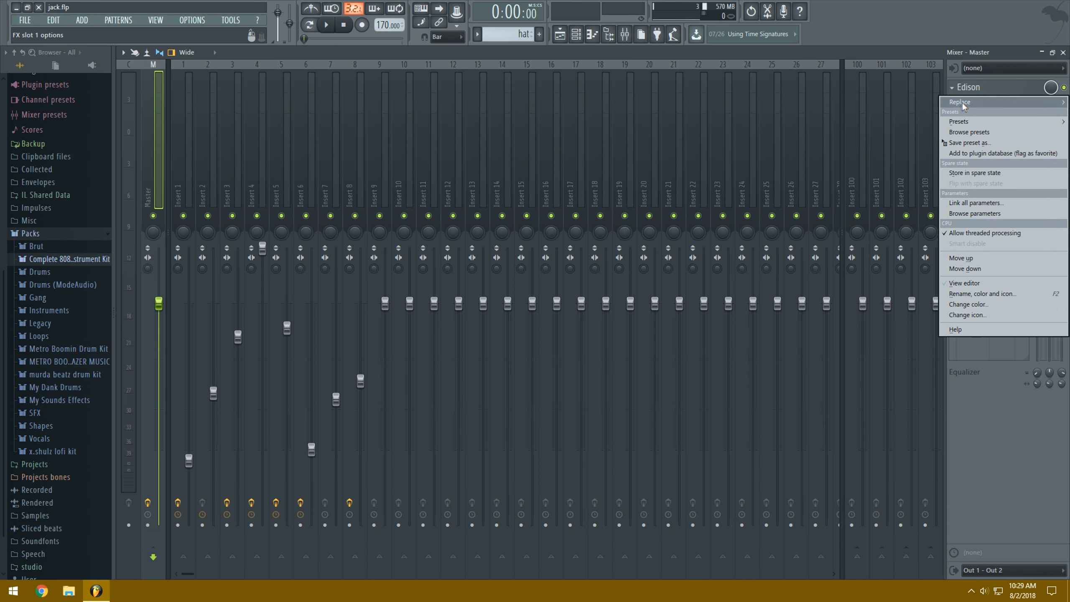
pyautogui.moveTo(960, 102)
pyautogui.click(820, 38)
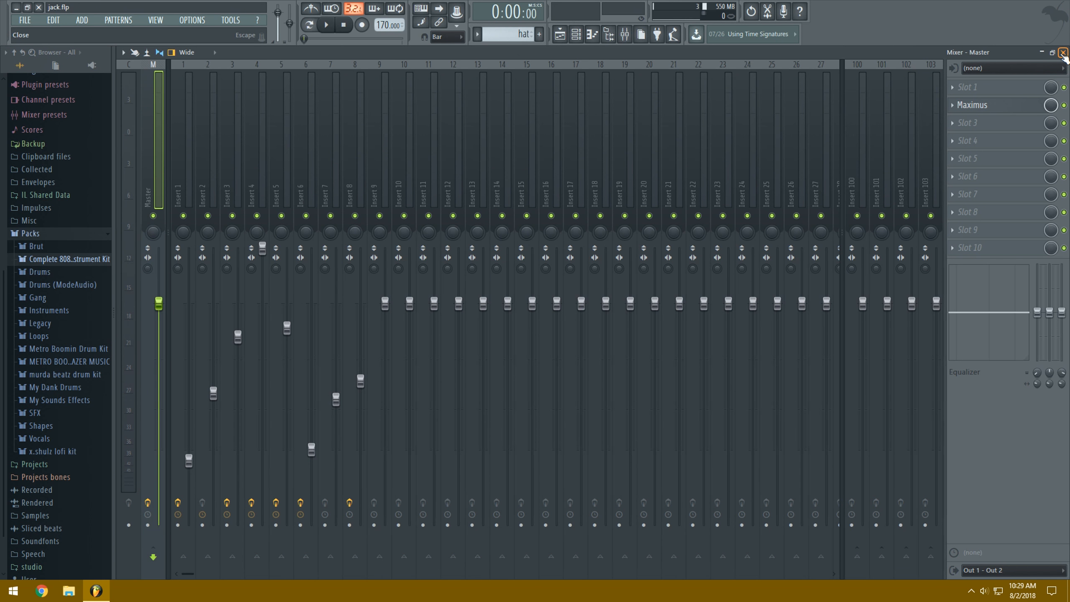
# Open Maximus on the Master track, look through its list of presets and close the plugin.
pyautogui.click(969, 105)
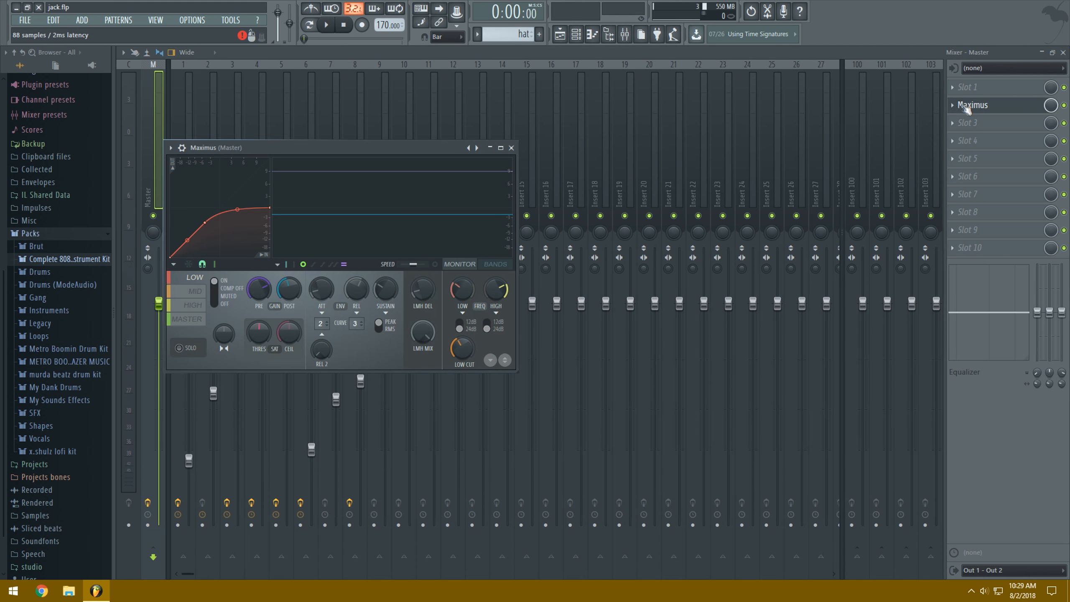
pyautogui.click(170, 148)
pyautogui.moveTo(210, 180)
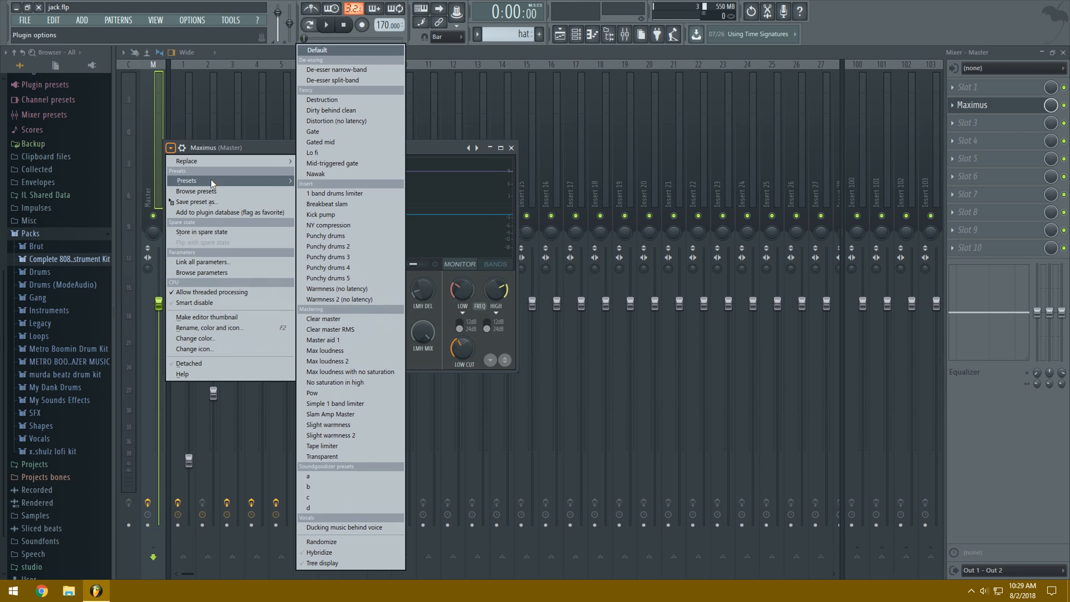
pyautogui.click(511, 148)
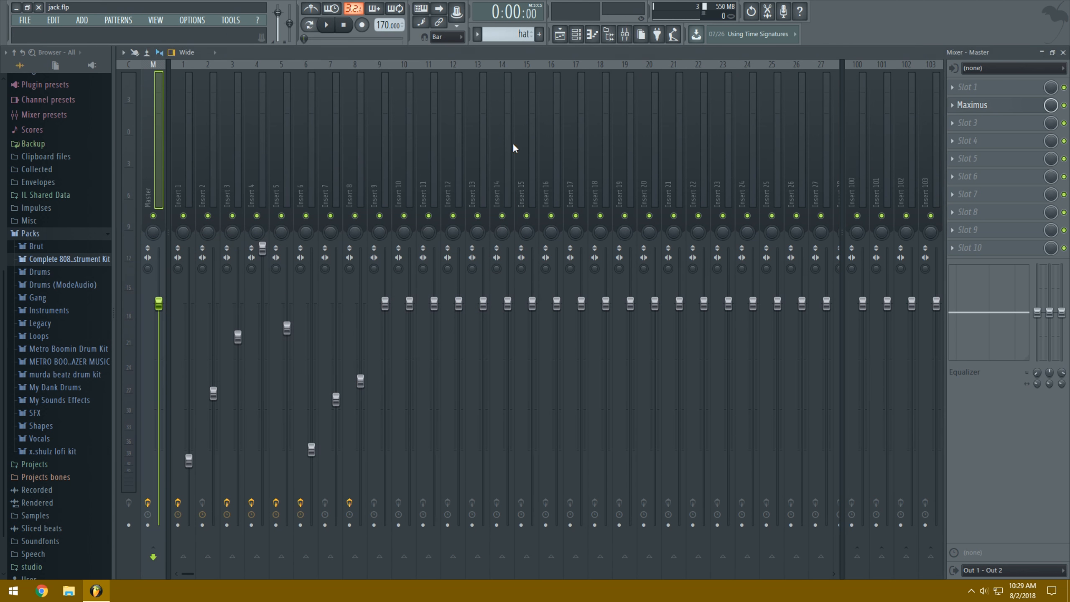
# Close the mixer and play the playlist from around bar 17, stopping after a short listen.
pyautogui.click(1062, 52)
pyautogui.press('space')
pyautogui.click(328, 76)
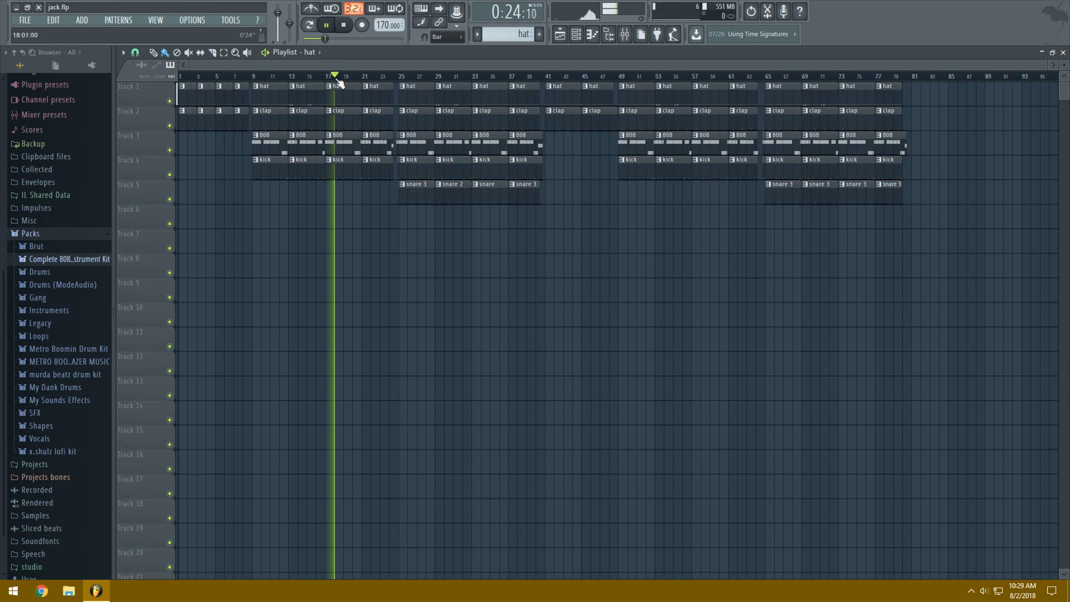
pyautogui.press('space')
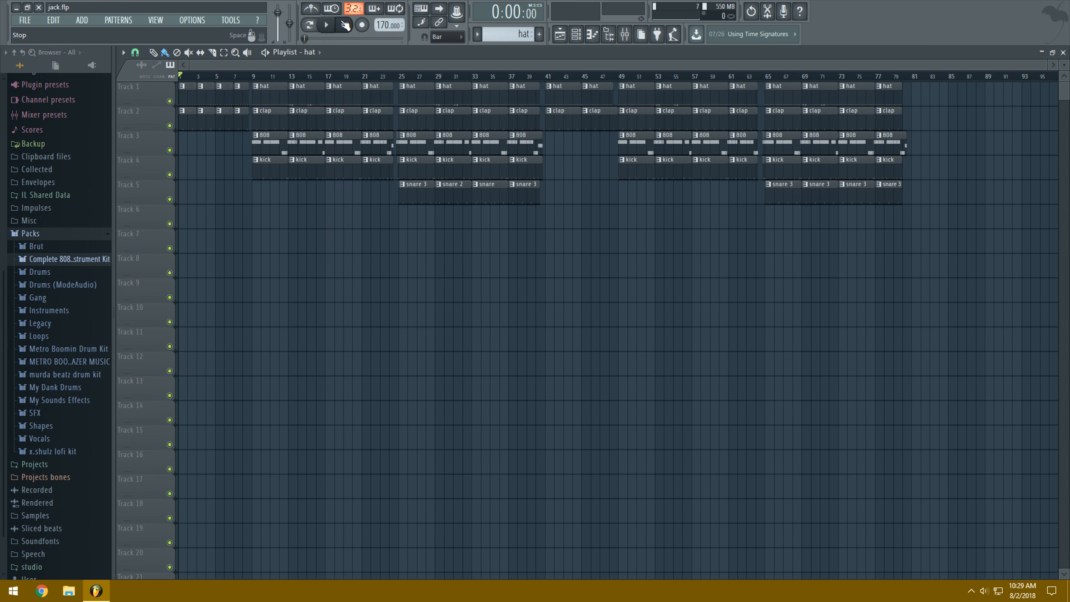
# Export the full song as an MP3 file named test1 to the Desktop and start the rendering.
pyautogui.click(25, 20)
pyautogui.moveTo(62, 114)
pyautogui.click(136, 132)
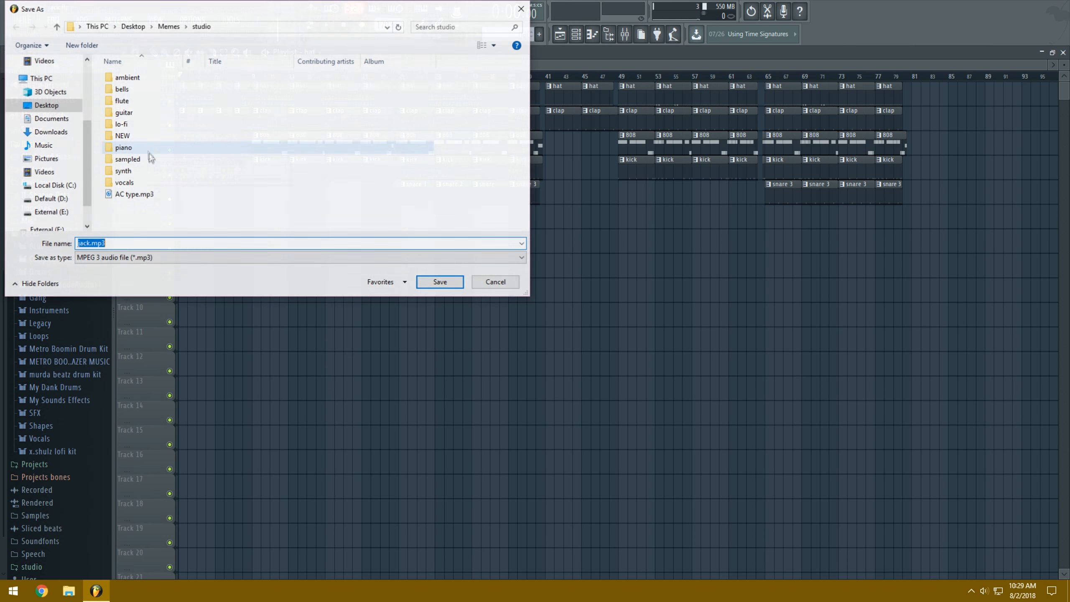
pyautogui.click(46, 105)
pyautogui.doubleClick(90, 243)
pyautogui.write('te')
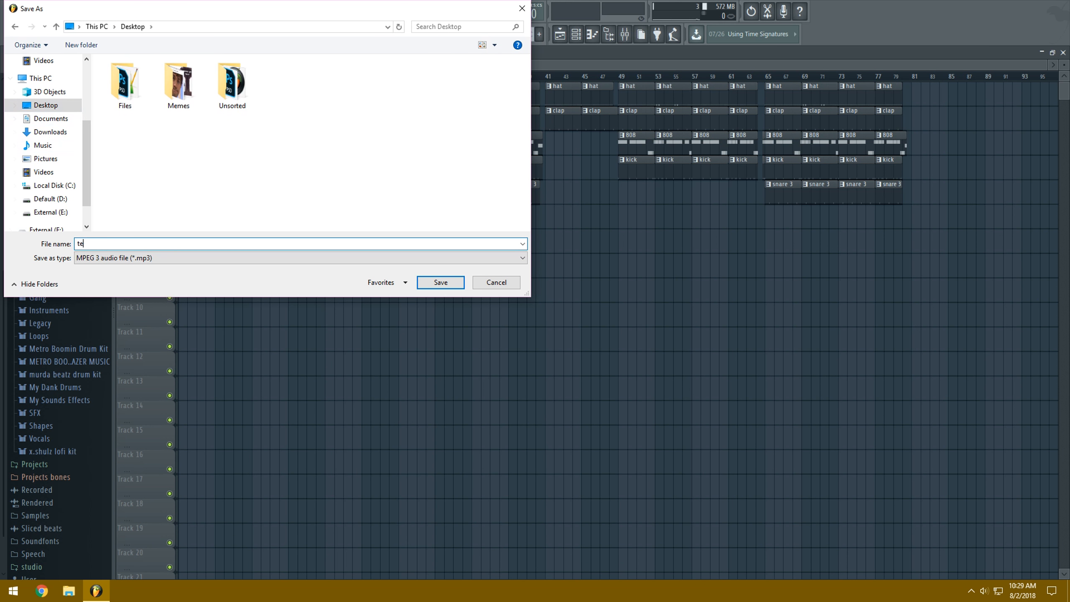
pyautogui.write('st1')
pyautogui.press('Return')
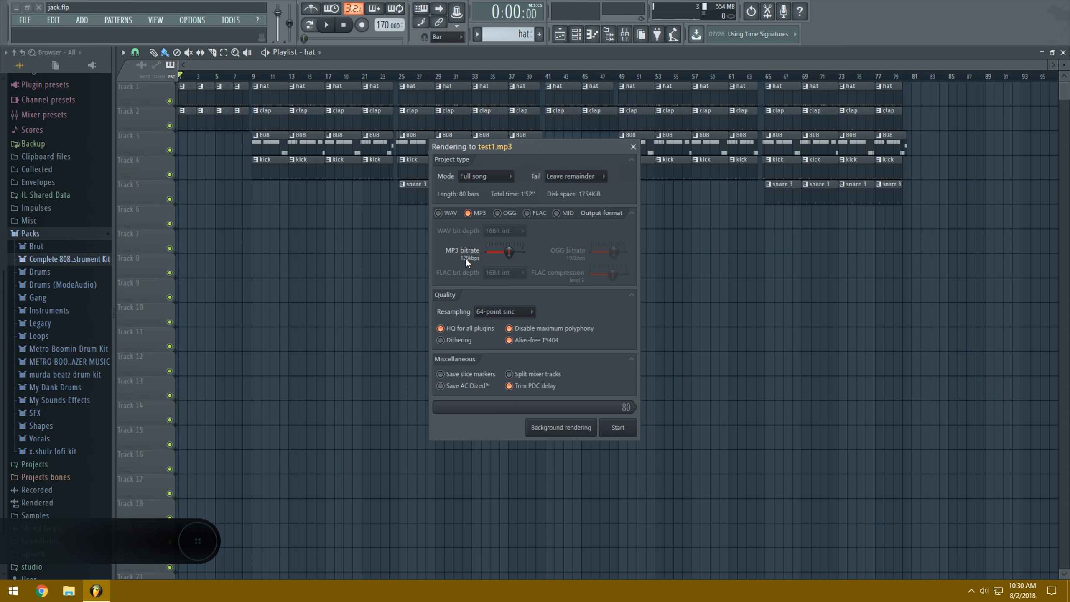
pyautogui.click(617, 428)
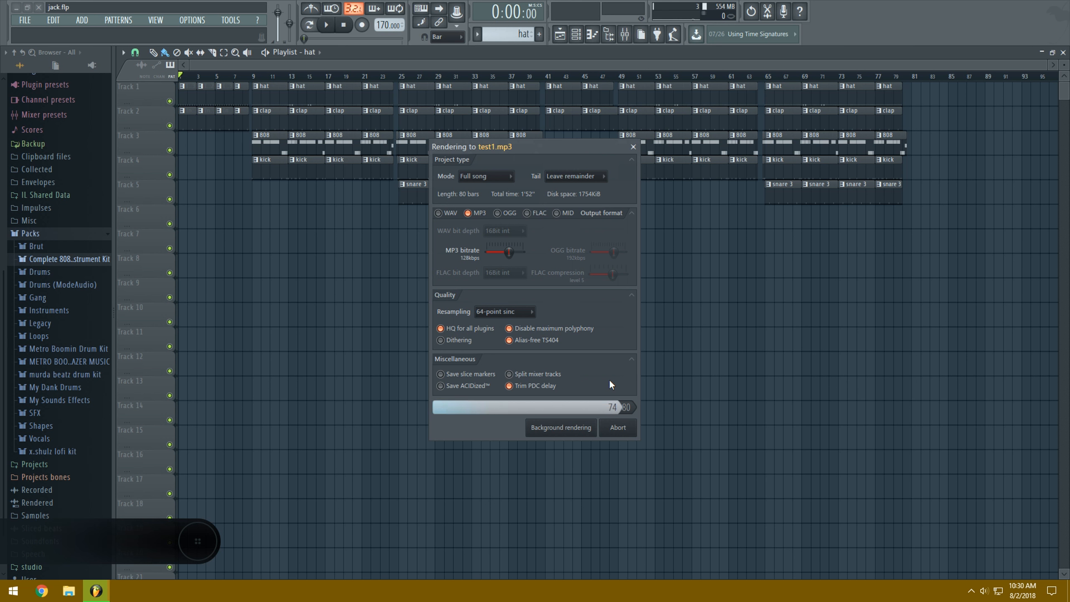
# Add Fruity Parametric EQ 2 to the empty first effect slot of the Master track.
pyautogui.click(625, 34)
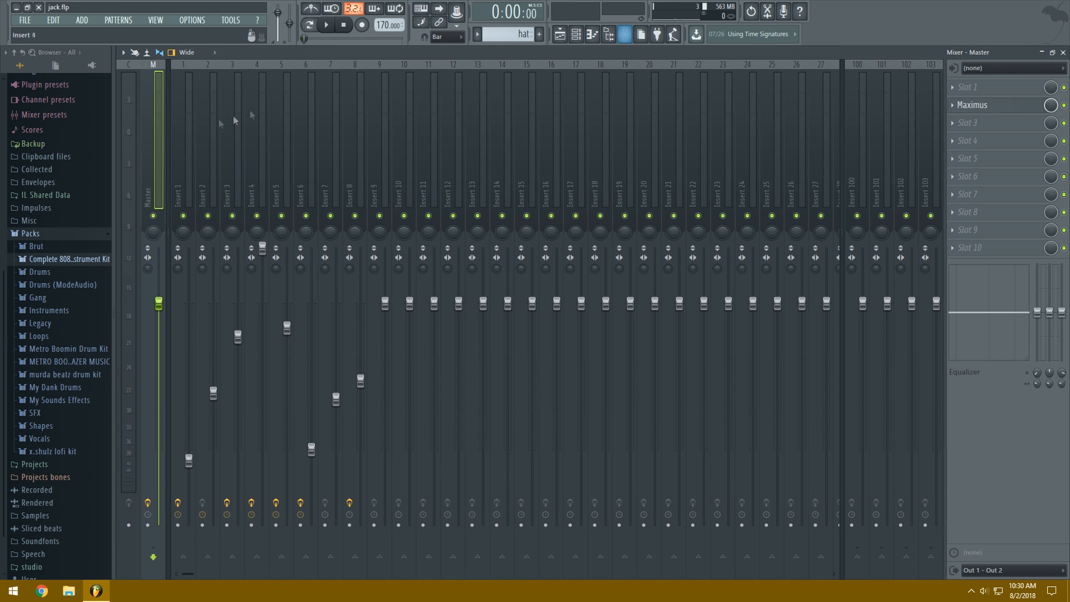
pyautogui.click(965, 94)
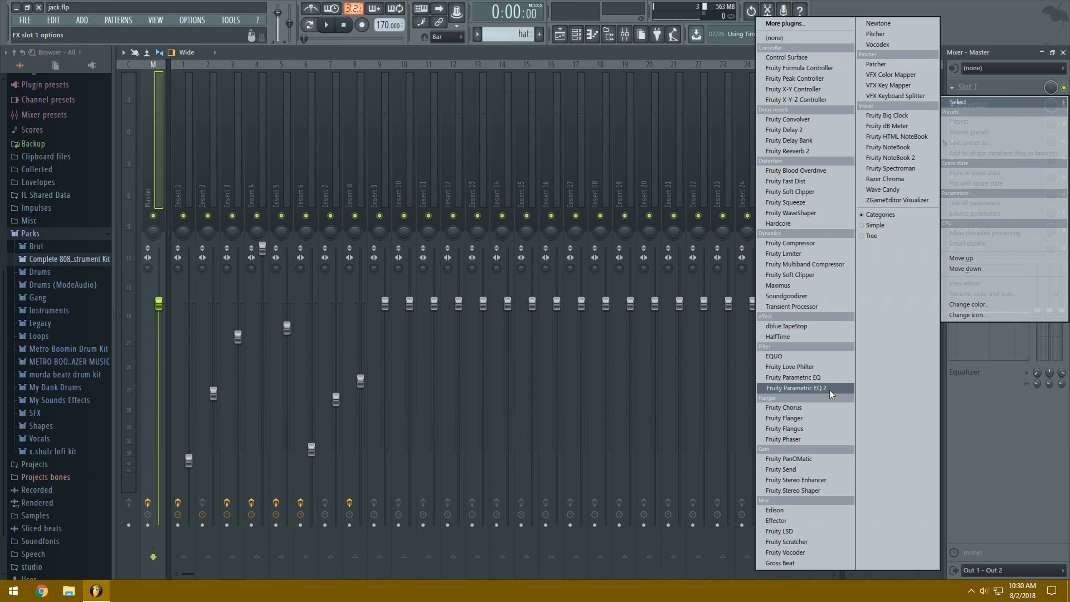
pyautogui.click(795, 388)
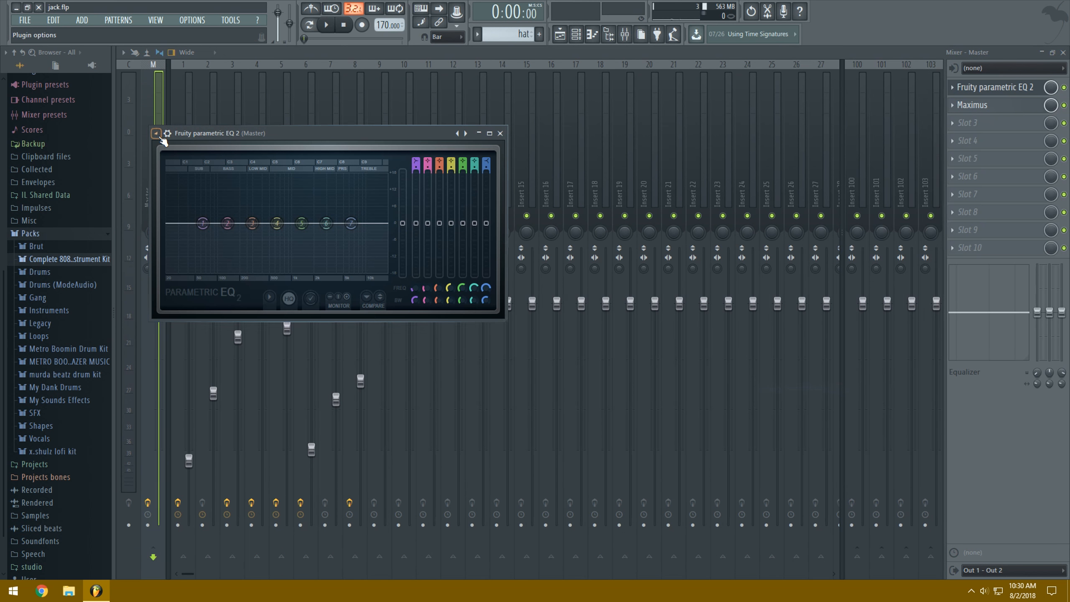
# Advance to the EQ preset cutting only the lowest and highest frequencies, and set the band 7 low-pass cutoff to about 11984 Hz.
pyautogui.click(466, 136)
pyautogui.click(466, 135)
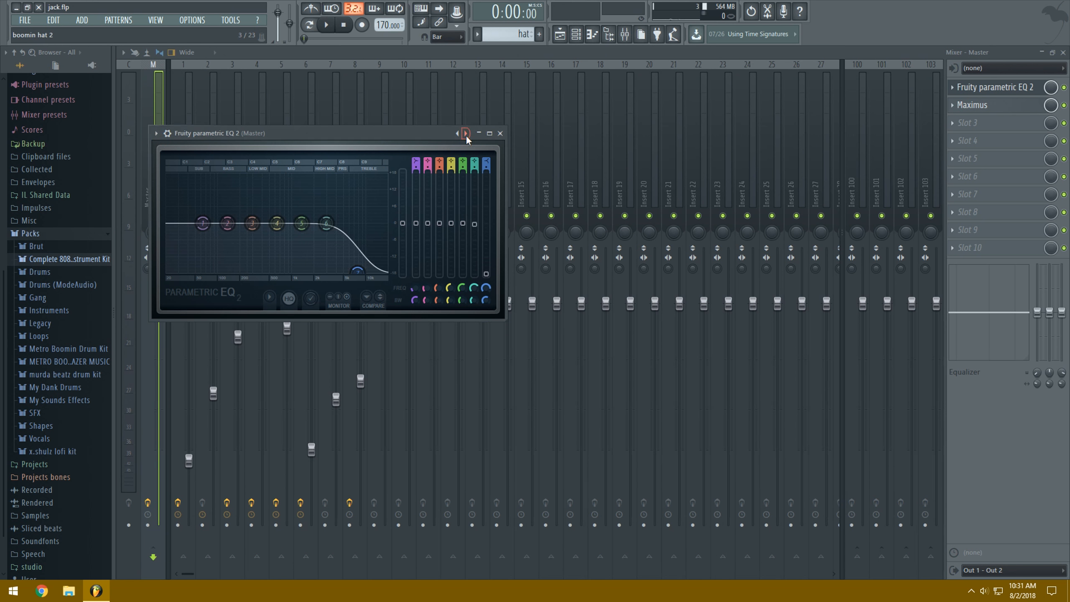
pyautogui.click(466, 135)
pyautogui.click(466, 136)
pyautogui.click(466, 136)
pyautogui.click(466, 135)
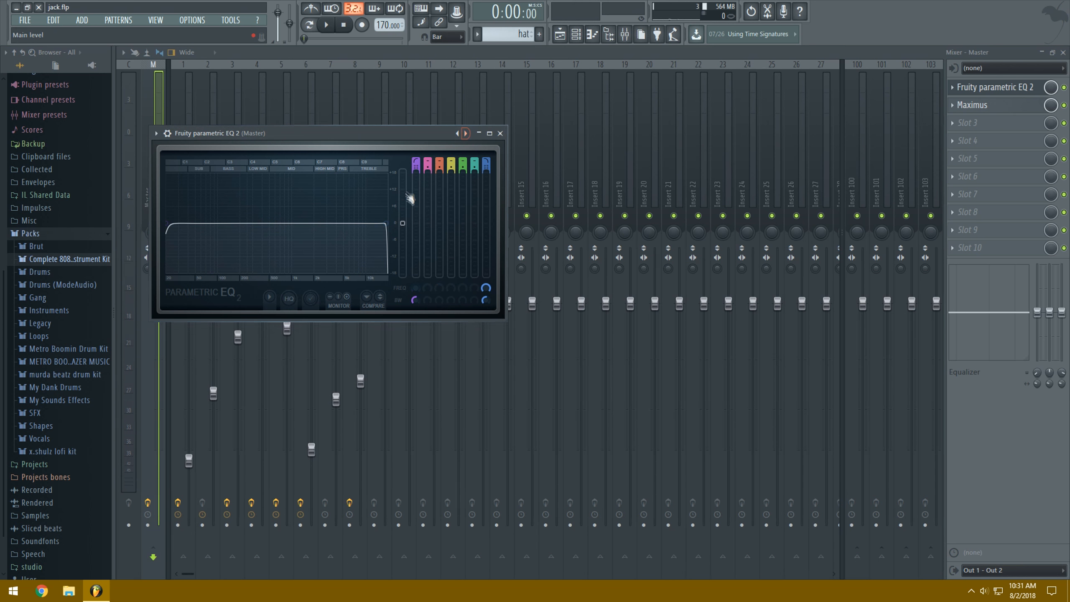
pyautogui.moveTo(382, 222); pyautogui.dragTo(372, 222)
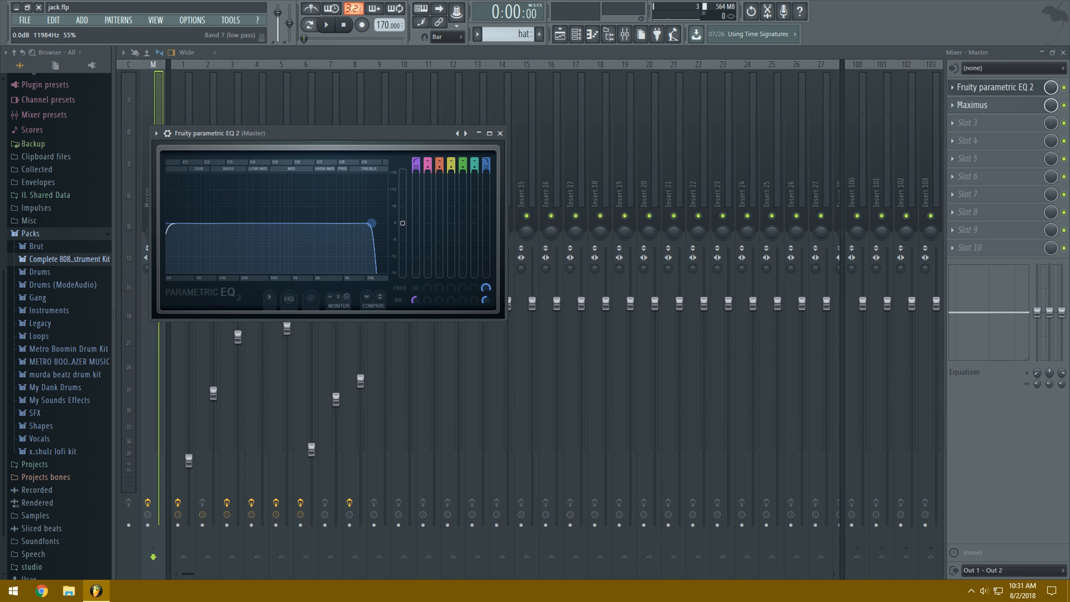
pyautogui.click(500, 133)
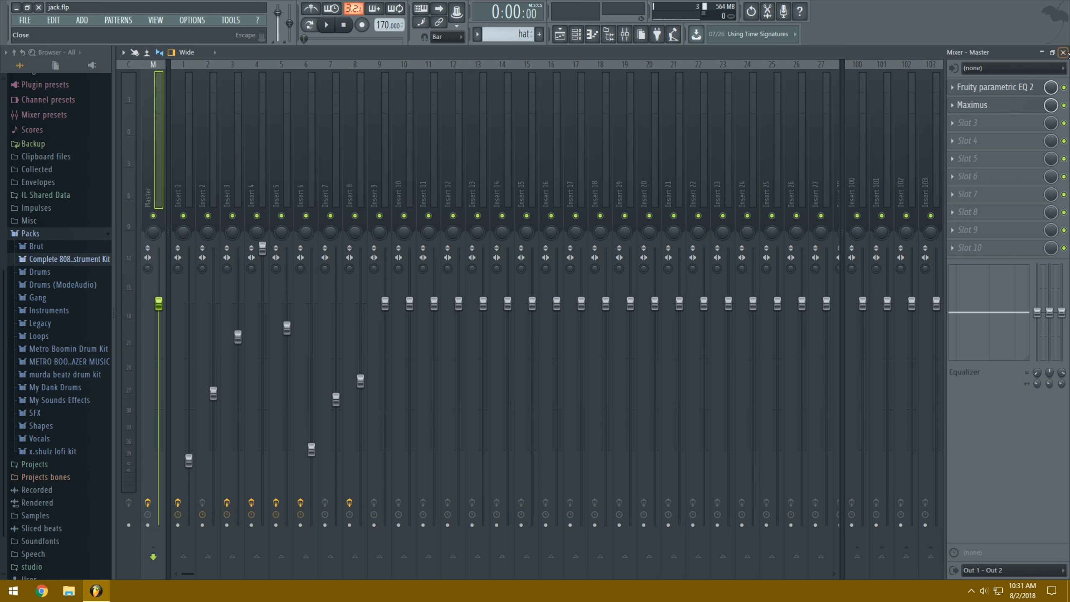
# Play the song from bar 25 while checking the mixer levels, and return the playhead to the start.
pyautogui.press('F5')
pyautogui.click(439, 77)
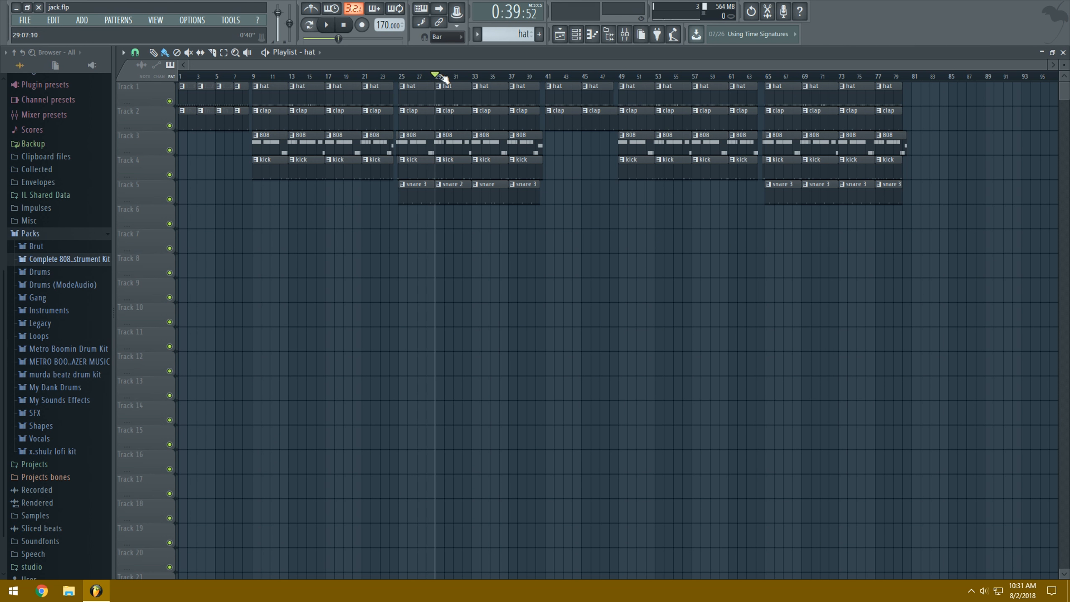
pyautogui.click(401, 77)
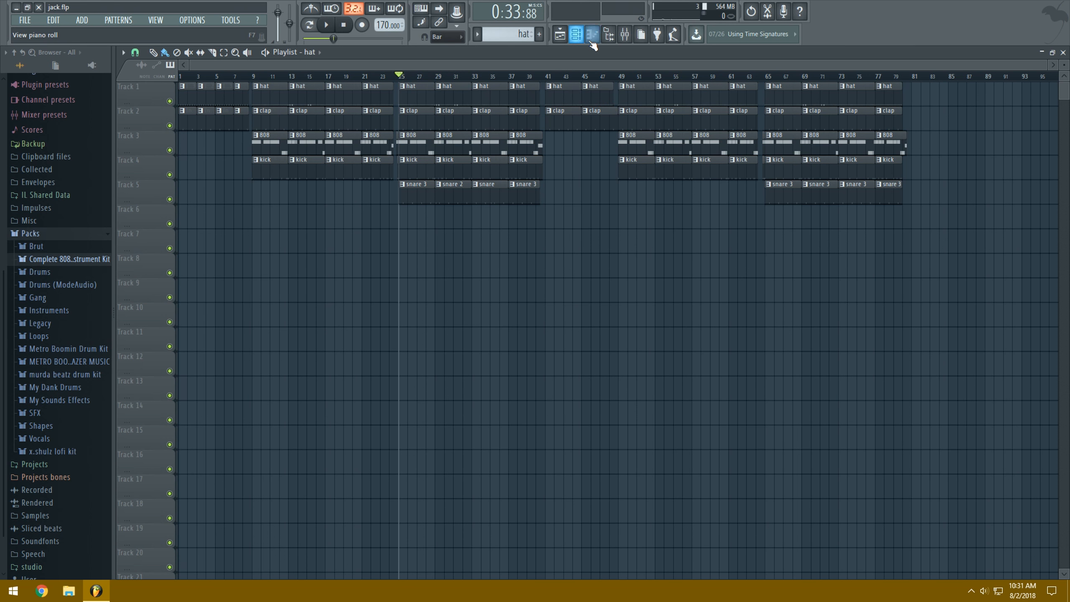
pyautogui.click(626, 35)
pyautogui.press('space')
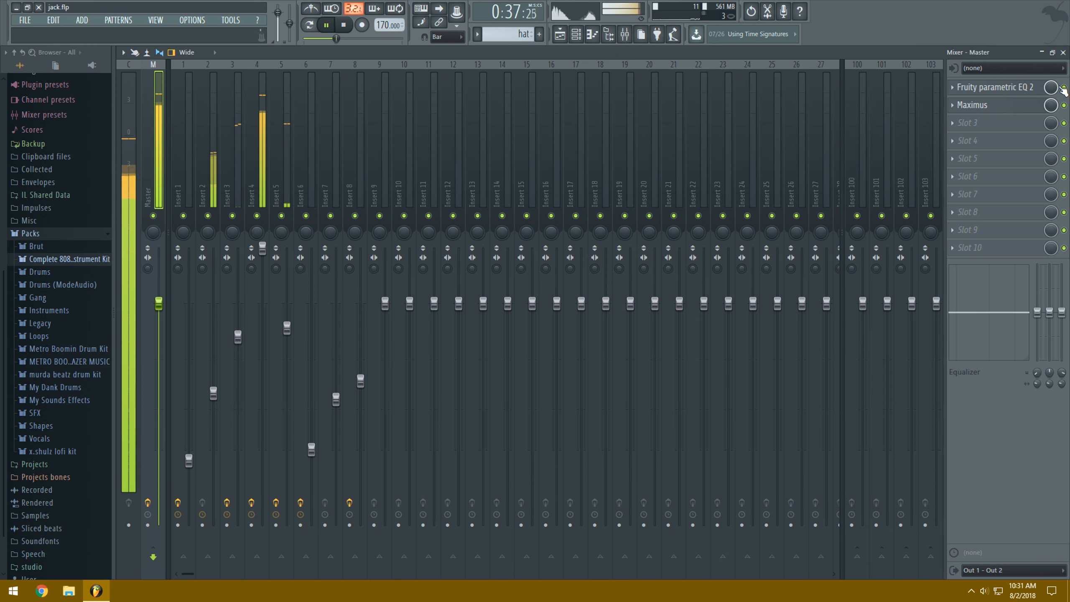
pyautogui.press('space')
pyautogui.press('F5')
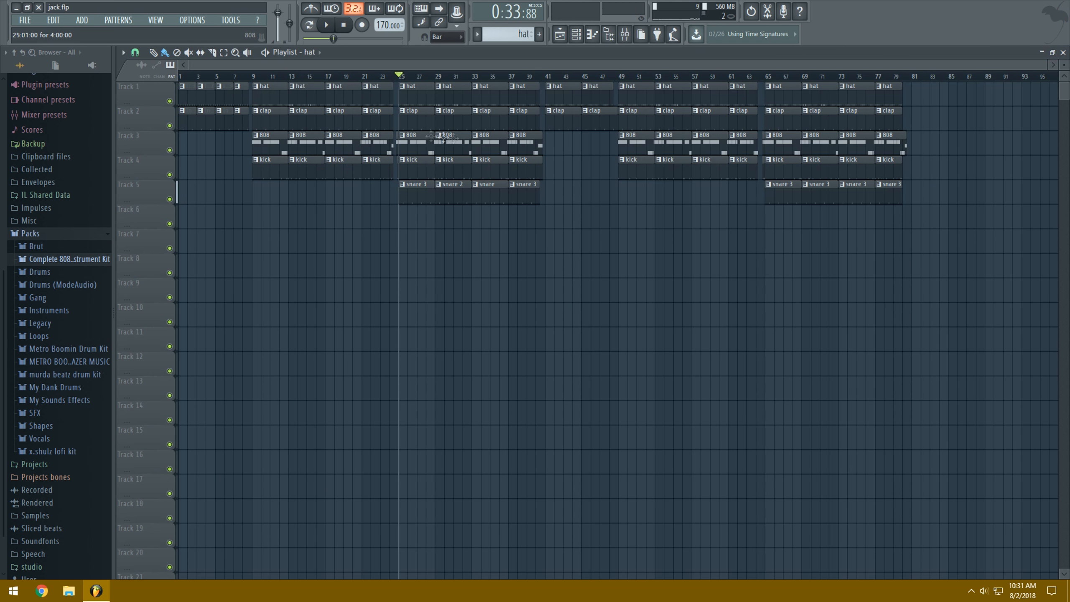
pyautogui.click(346, 26)
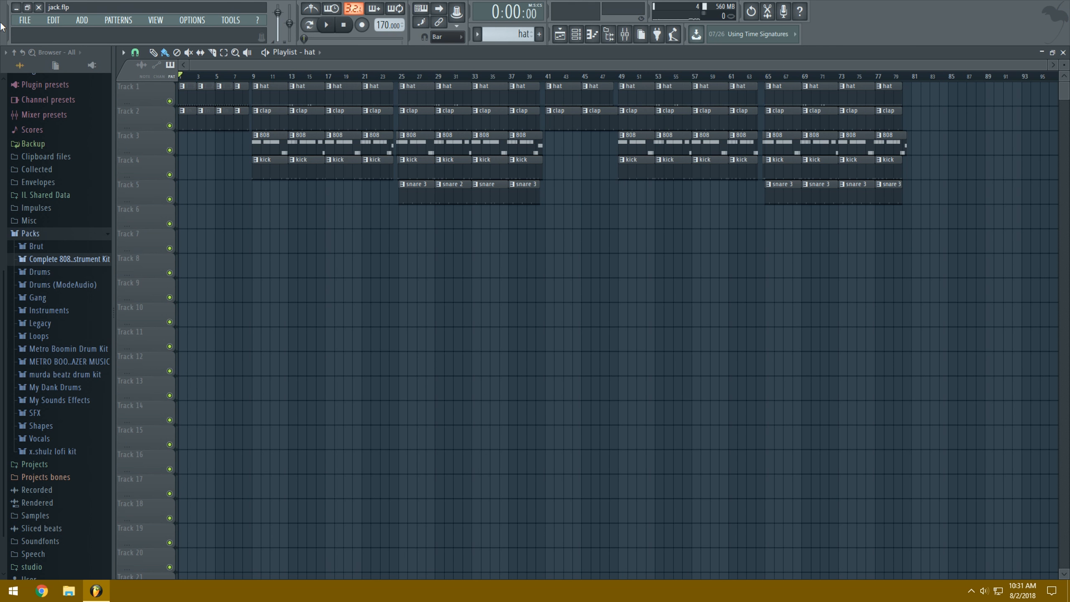
# Export the song as an MP3 file named test2 to the Desktop.
pyautogui.click(24, 20)
pyautogui.moveTo(61, 113)
pyautogui.click(185, 136)
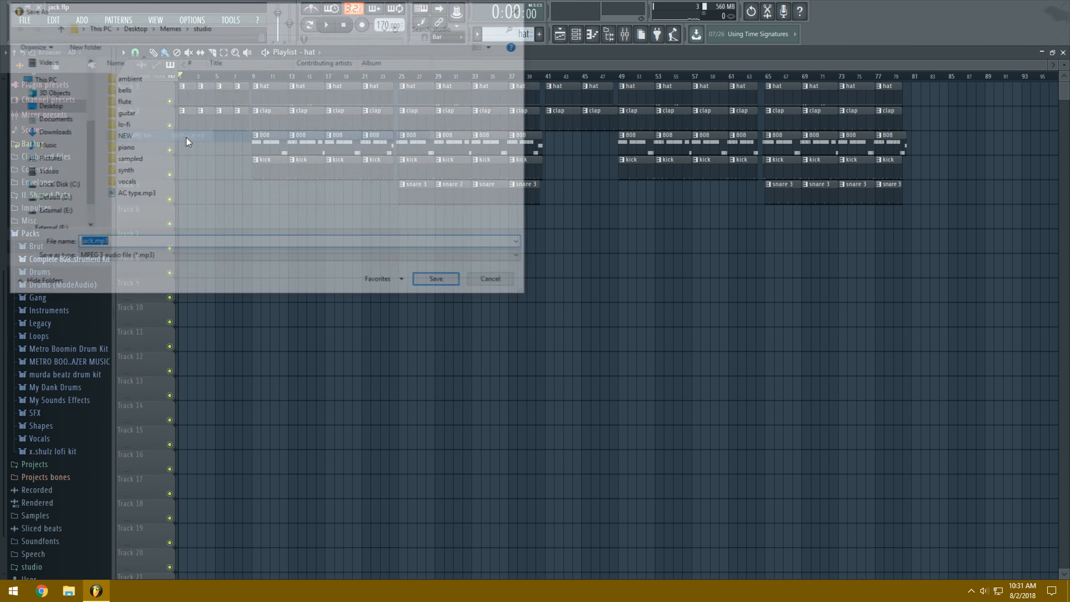
pyautogui.click(34, 106)
pyautogui.doubleClick(130, 240)
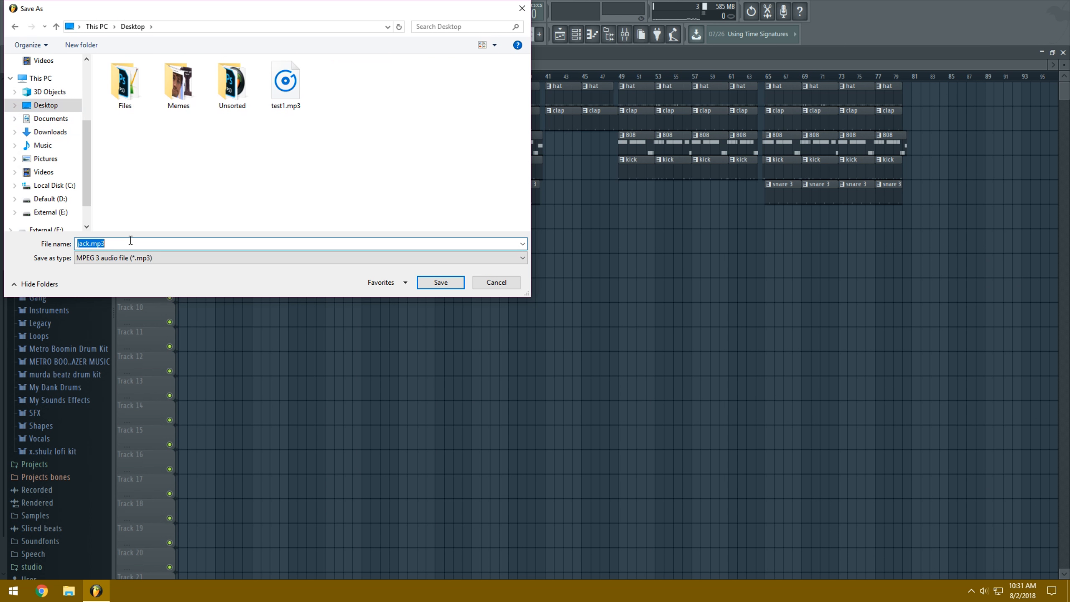
pyautogui.write('test2')
pyautogui.moveTo(257, 10); pyautogui.dragTo(373, 55)
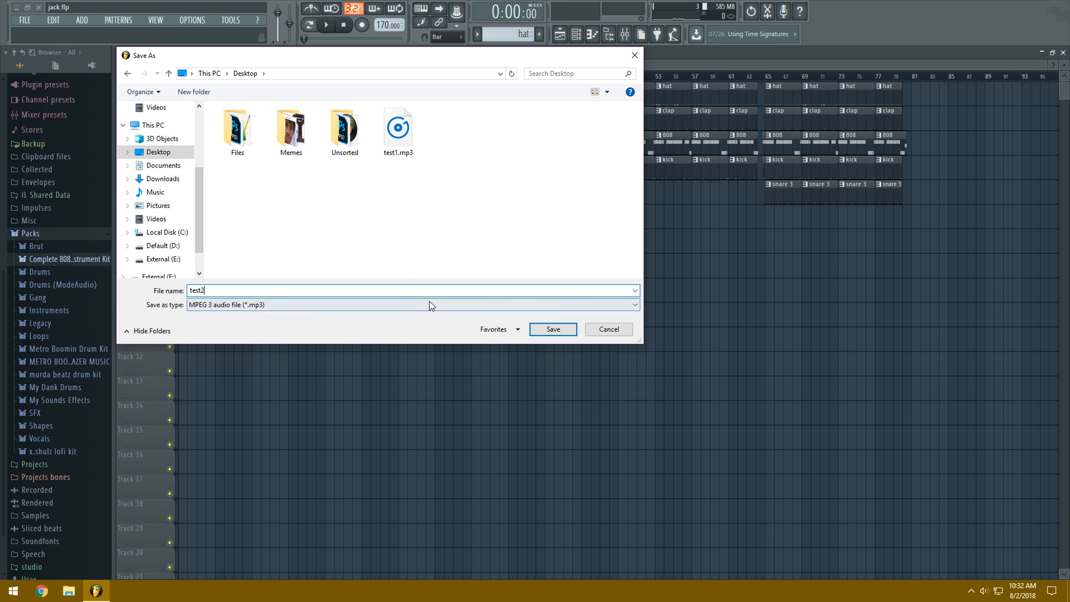
pyautogui.click(552, 330)
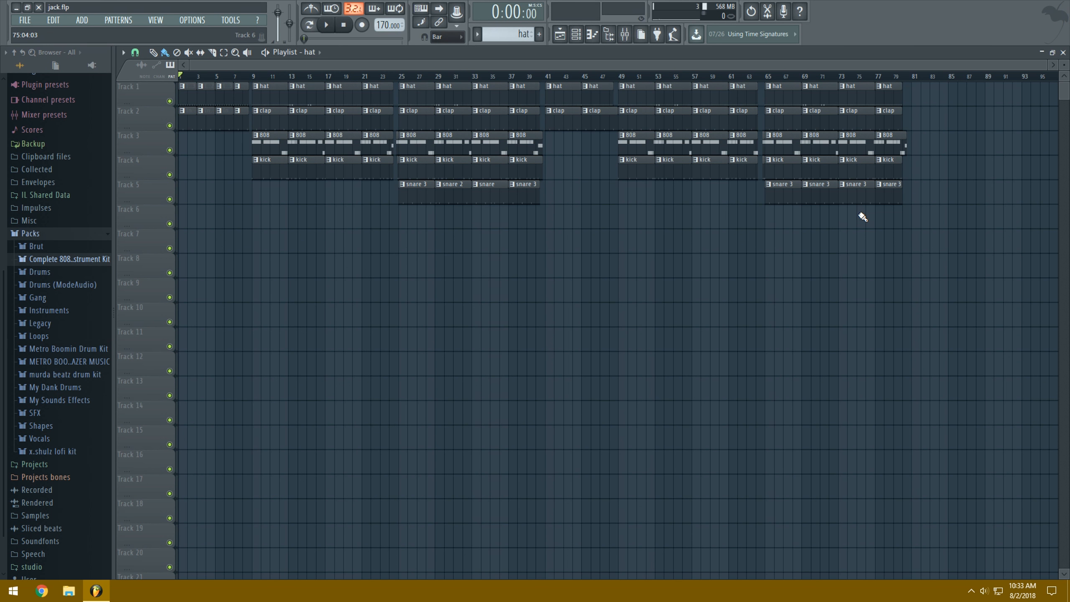
# Collapse the Packs folder in the browser and review the low-pass band of the Master track's Fruity Parametric EQ 2.
pyautogui.click(91, 236)
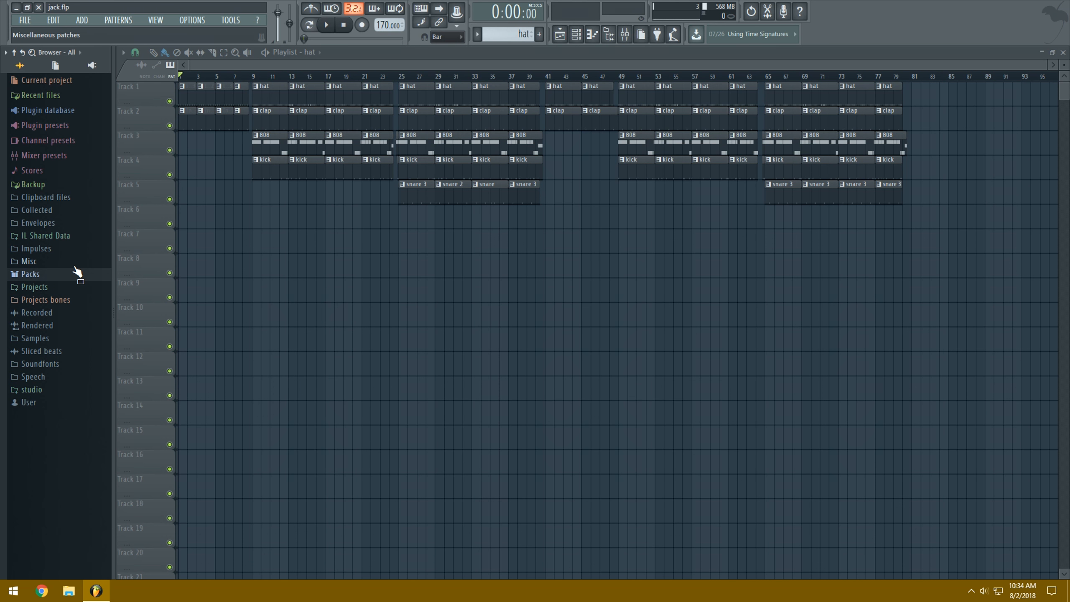
pyautogui.click(625, 33)
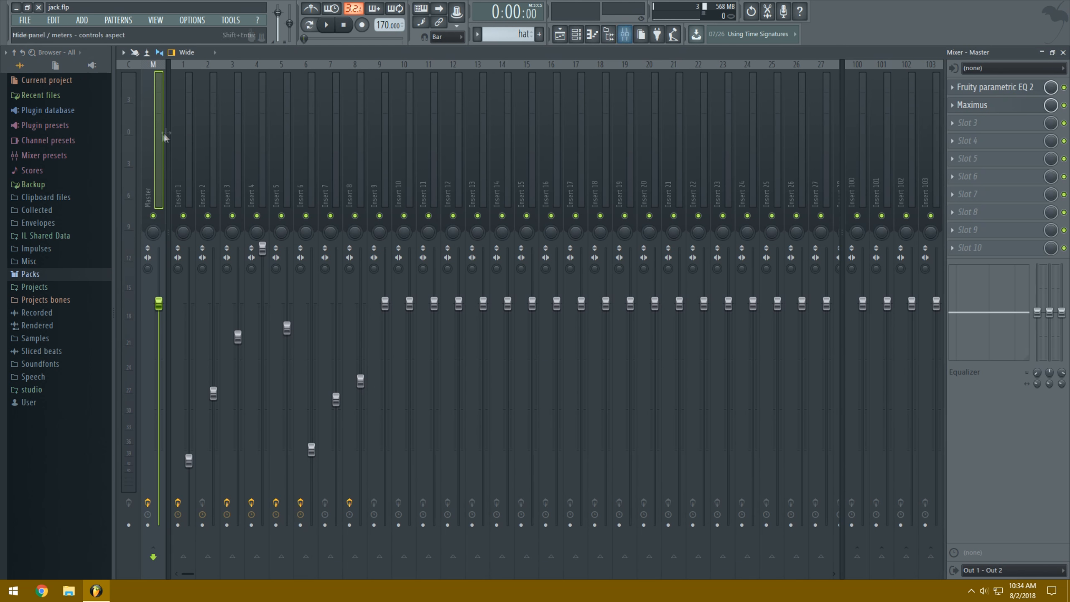
pyautogui.click(975, 88)
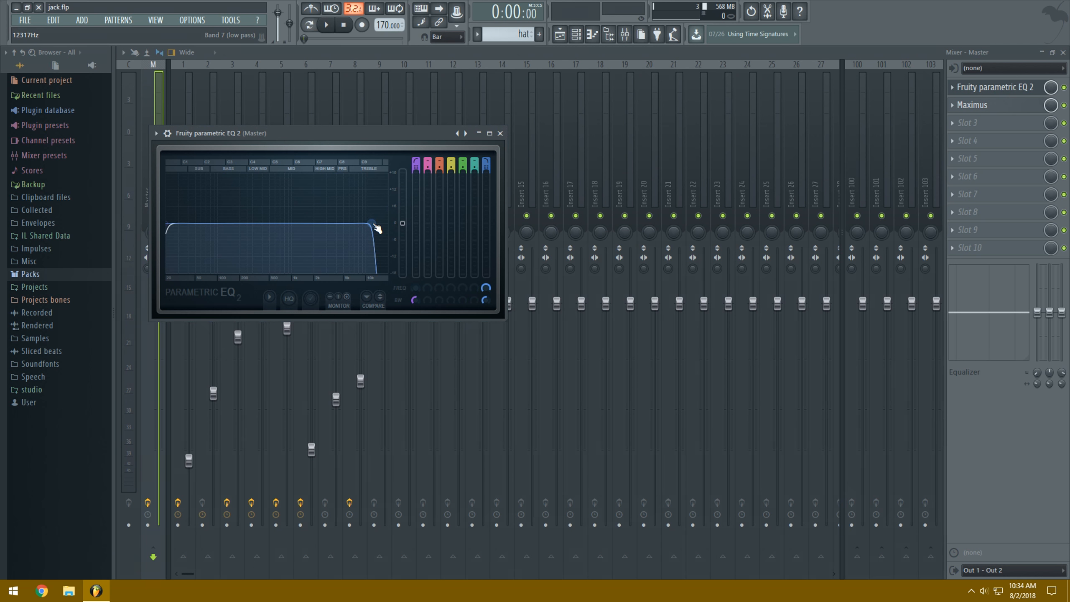
pyautogui.click(500, 133)
pyautogui.click(1063, 52)
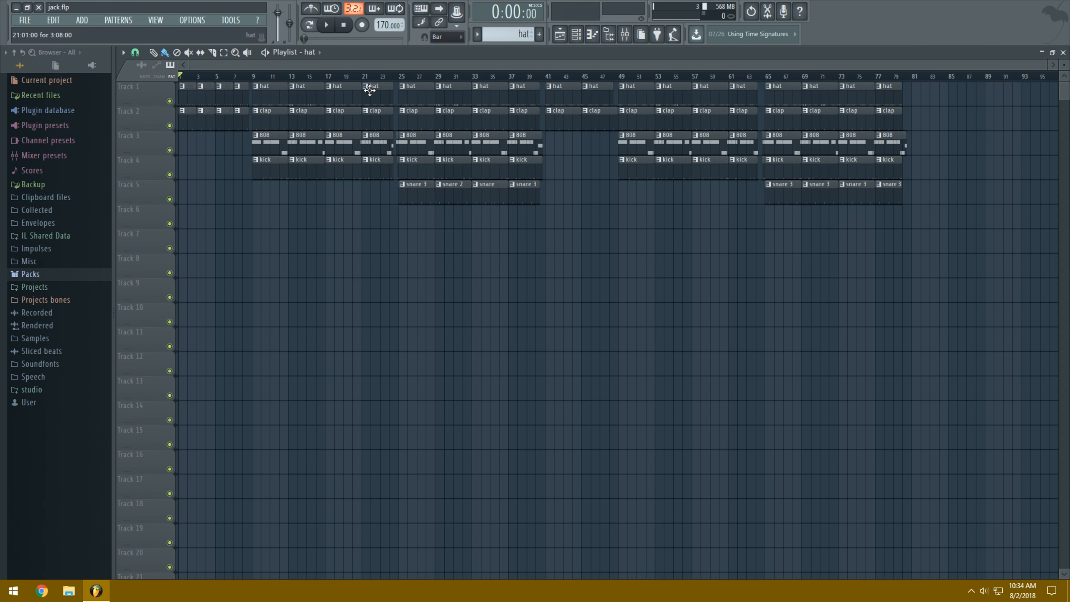
# Review the hat channel's sampler settings and the Master track's effect slots in the mixer.
pyautogui.click(576, 34)
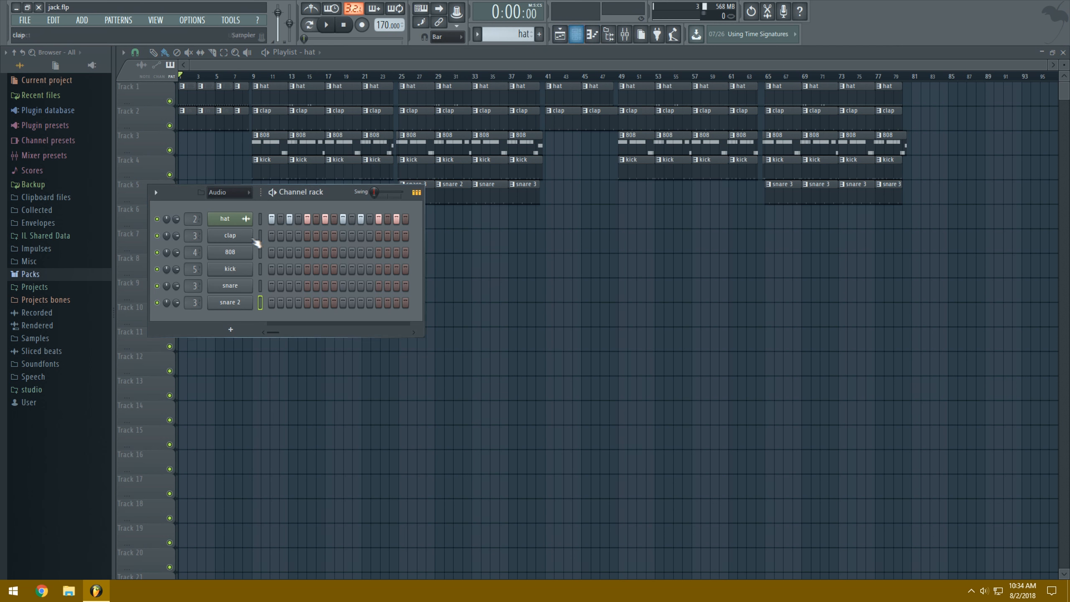
pyautogui.click(228, 219)
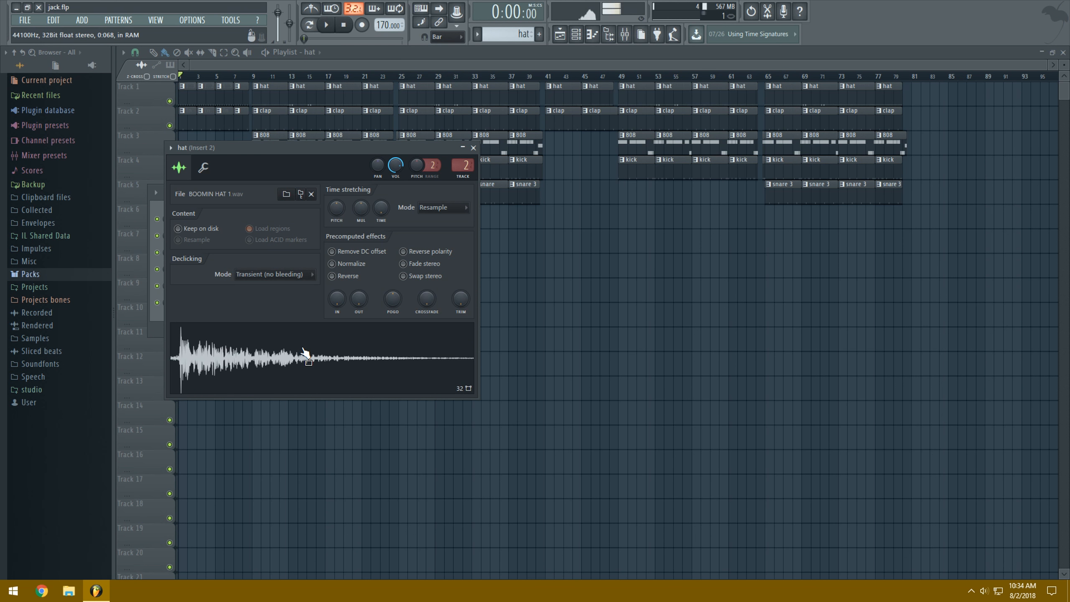
pyautogui.click(473, 147)
pyautogui.click(624, 34)
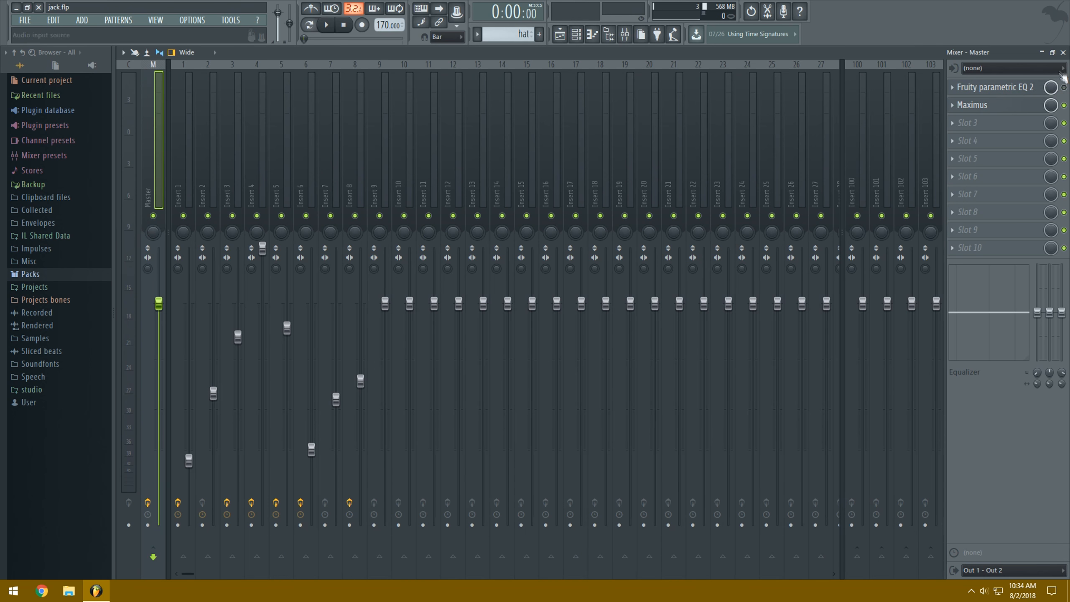
pyautogui.click(1063, 52)
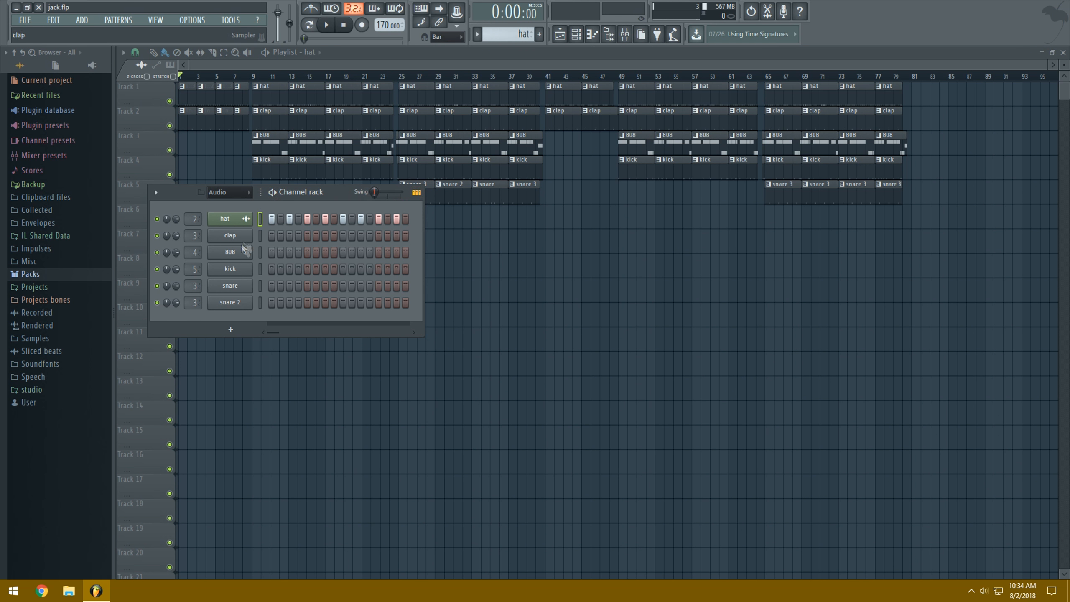
# Audition the hat channel's BOOMIN HAT 1 sample several times, and close its settings and the channel rack.
pyautogui.click(238, 218)
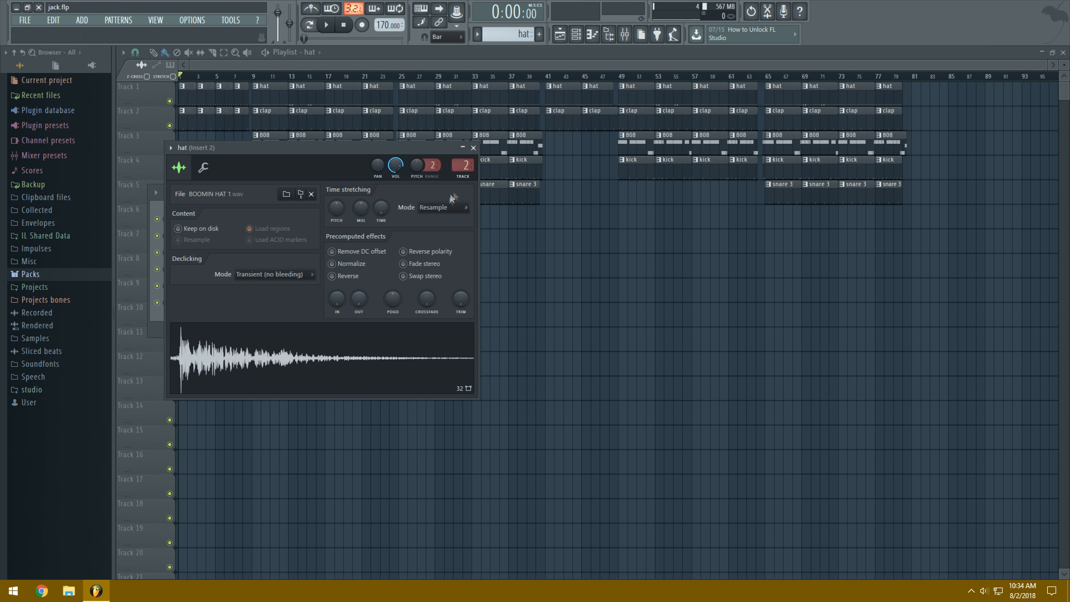
pyautogui.click(344, 374)
pyautogui.click(345, 373)
pyautogui.click(345, 373)
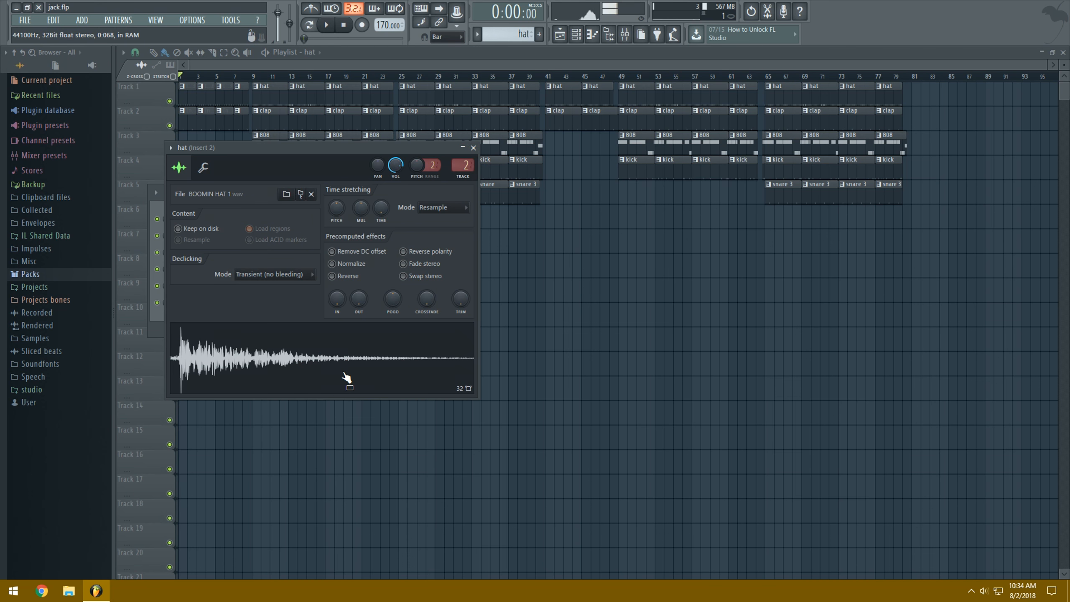
pyautogui.click(473, 147)
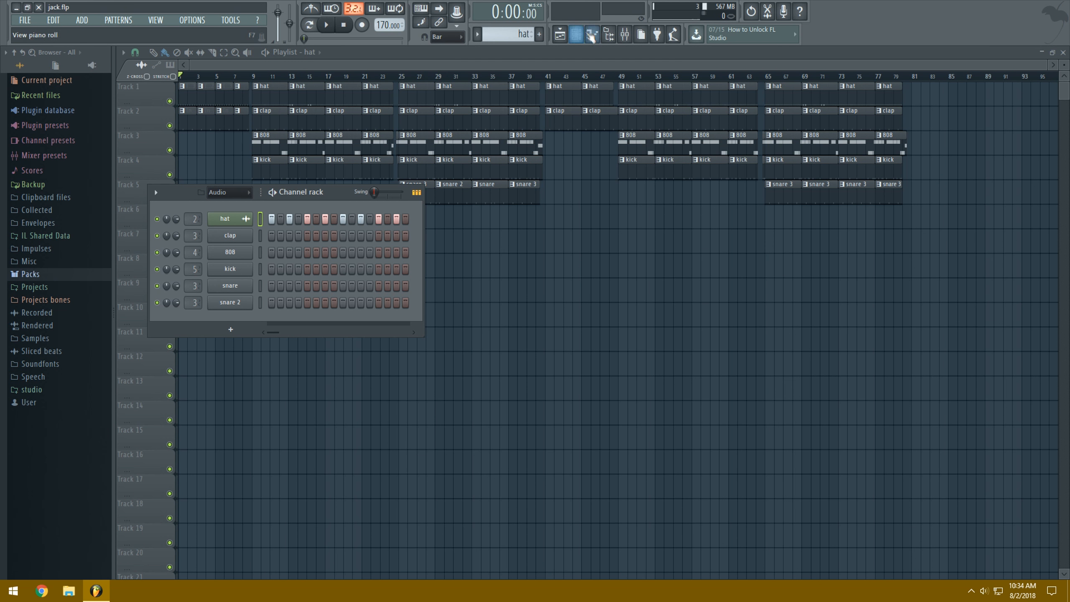
pyautogui.click(575, 33)
# Preview the hat 3, hat 4 and hat 5 samples in the murda beatz drum kit's hats folder.
pyautogui.click(50, 349)
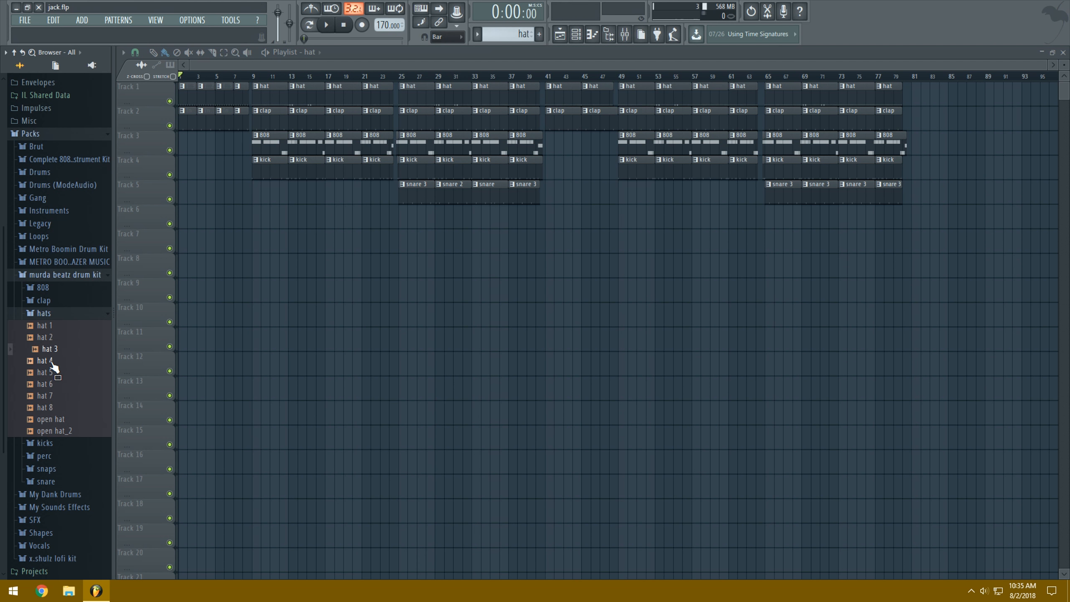
pyautogui.click(48, 361)
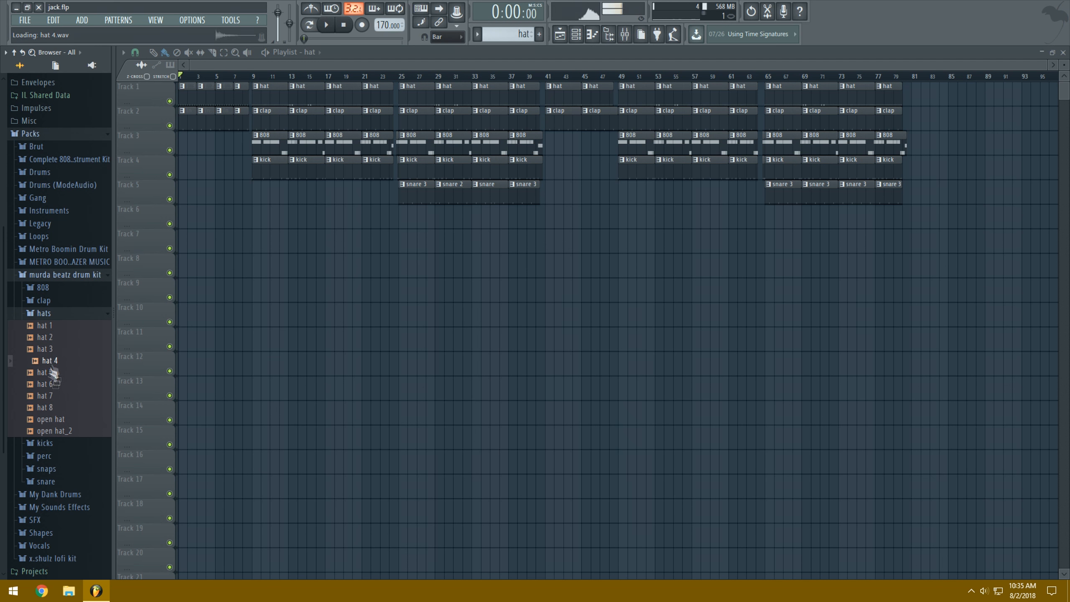
pyautogui.click(50, 374)
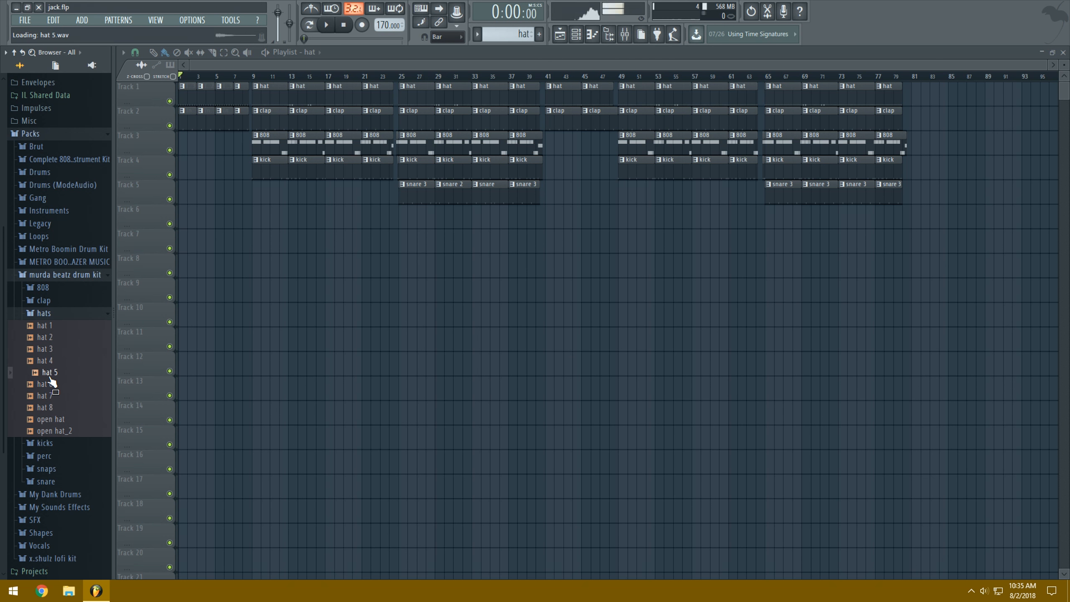
pyautogui.click(57, 350)
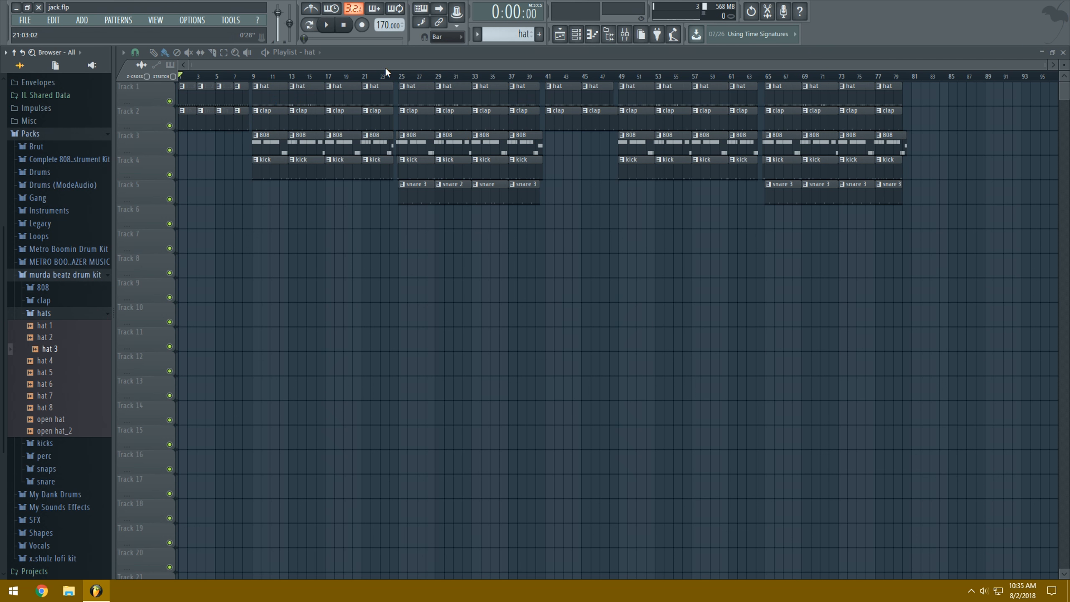
# Display the Master track's effect chain in the mixer for review, and return to the playlist.
pyautogui.click(578, 37)
pyautogui.click(579, 37)
pyautogui.click(625, 34)
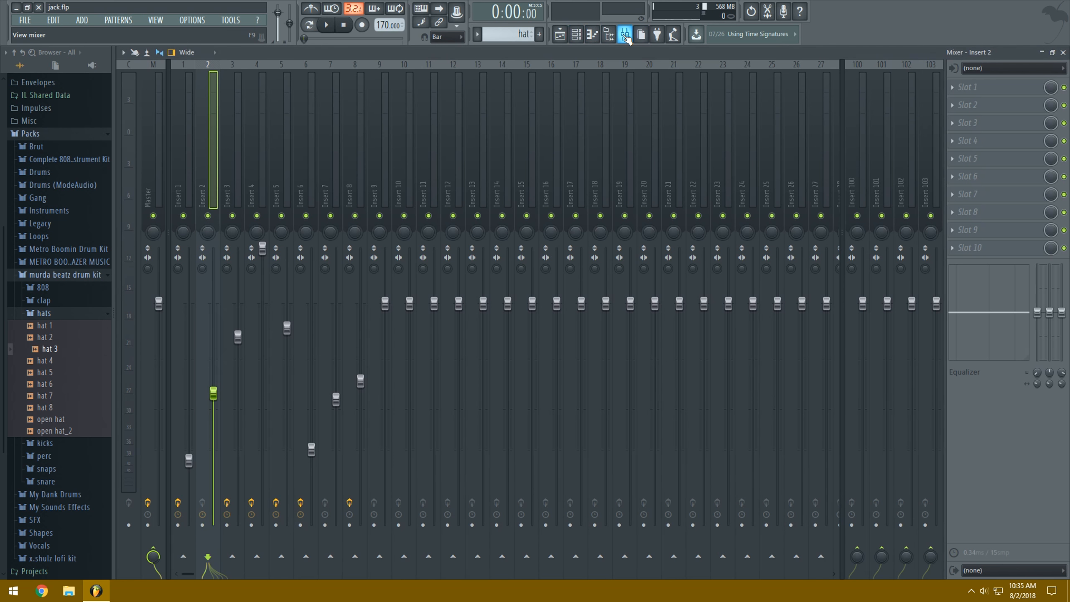
pyautogui.click(155, 136)
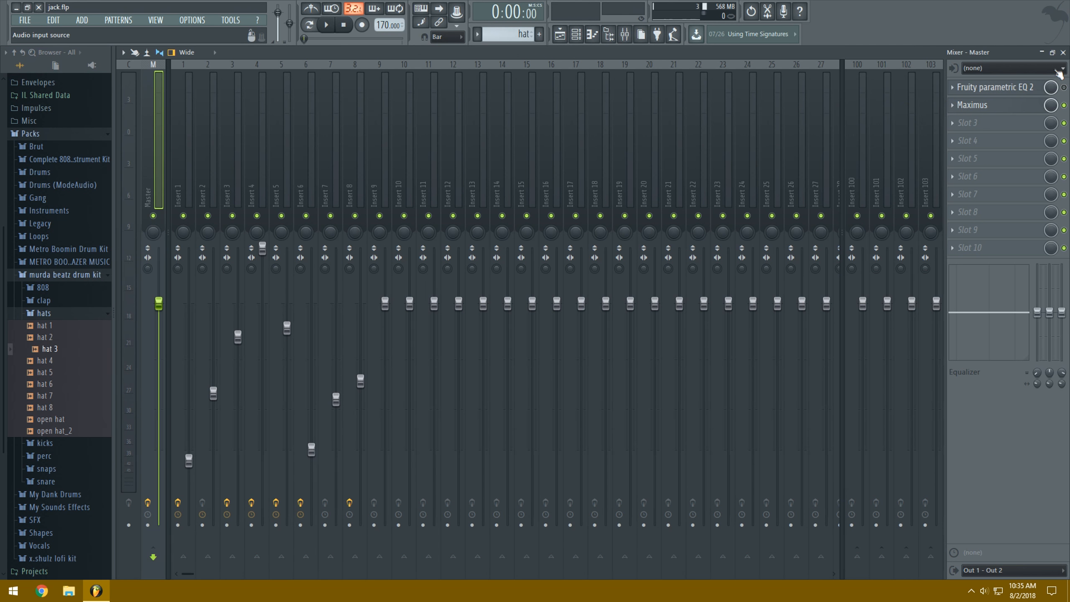
pyautogui.click(1063, 52)
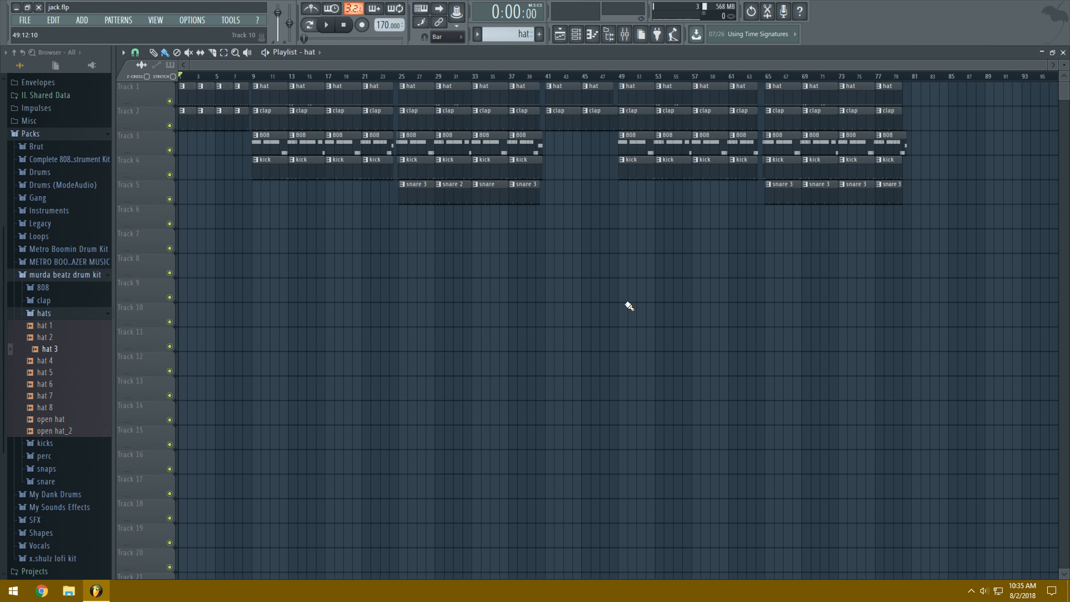
# Collapse the hats folder and the Packs folder in the browser.
pyautogui.click(95, 316)
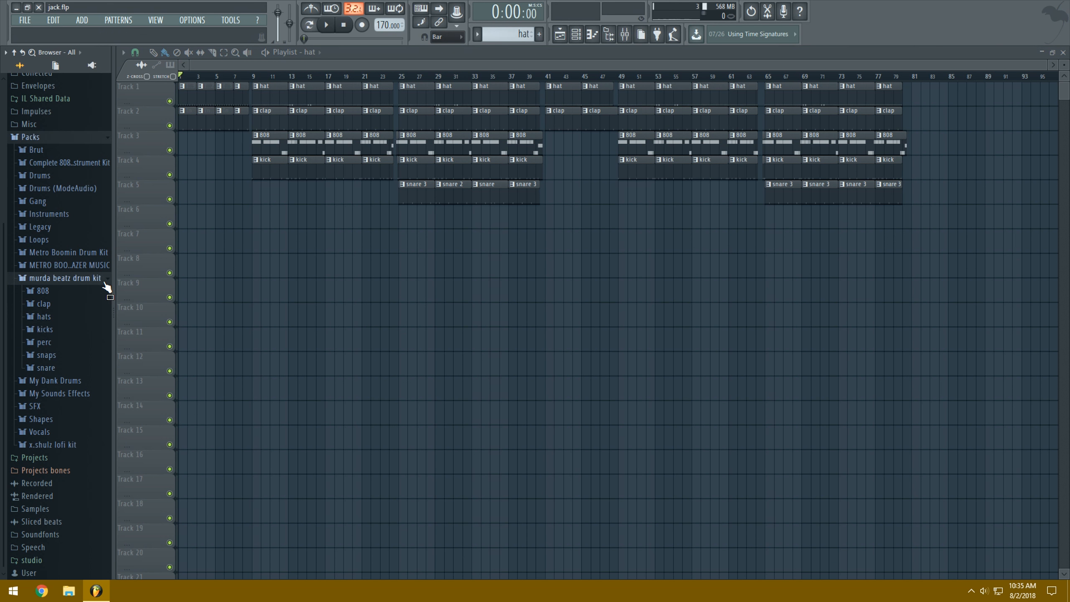
pyautogui.scroll(3, 106, 286)
pyautogui.click(103, 228)
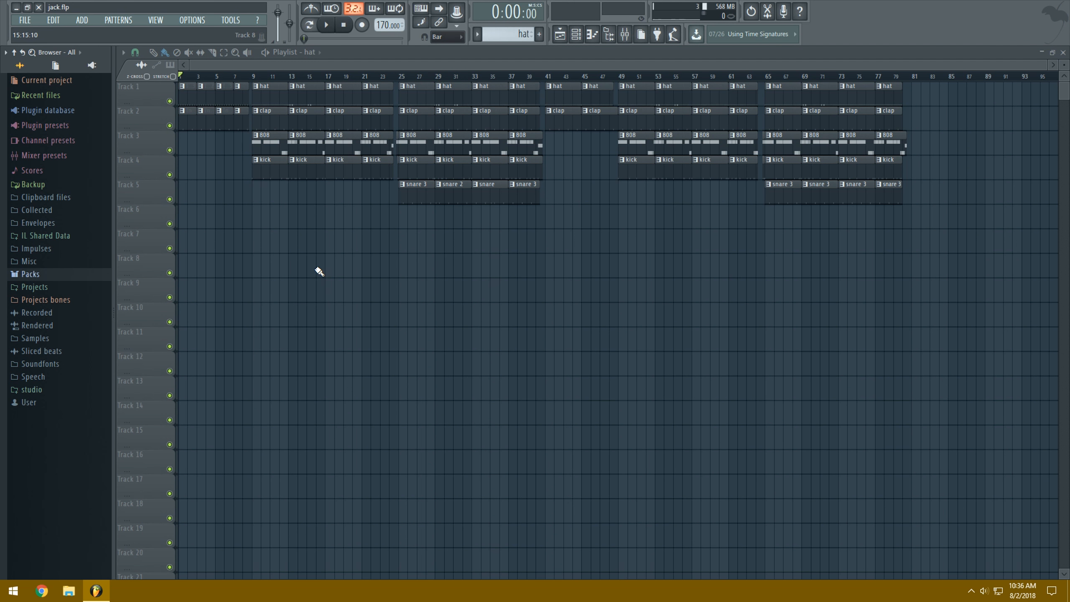
# Remove Fruity Parametric EQ 2 from the Master track and play the beat briefly while watching the mixer levels.
pyautogui.click(624, 35)
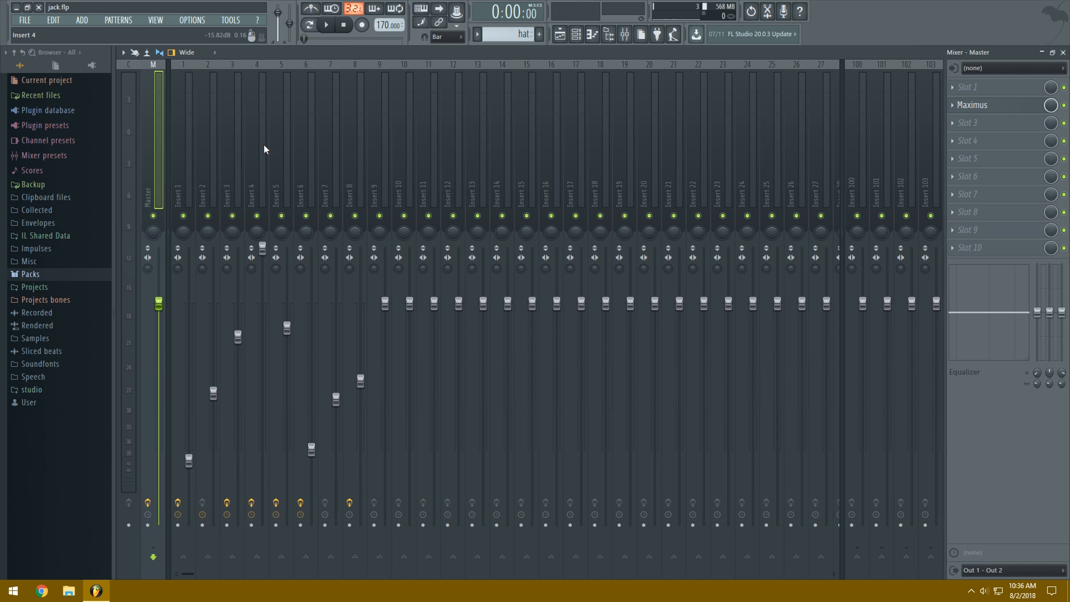
pyautogui.press('space')
pyautogui.press('space')
# Add Fruity Parametric EQ 2 to the first effect slot of the hat's mixer track, Insert 2.
pyautogui.click(212, 150)
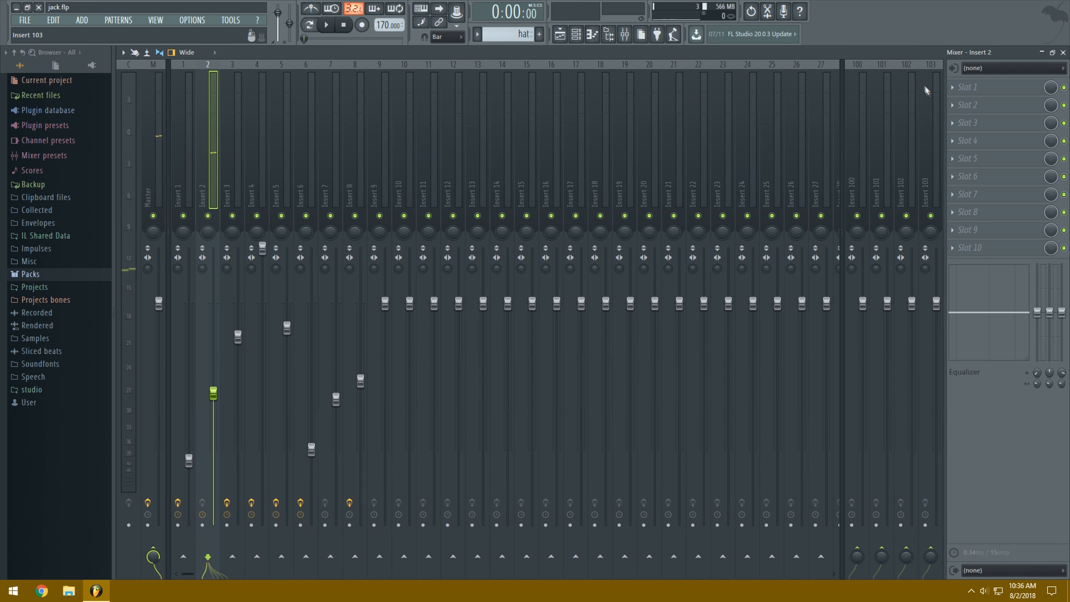
pyautogui.click(982, 88)
pyautogui.click(831, 387)
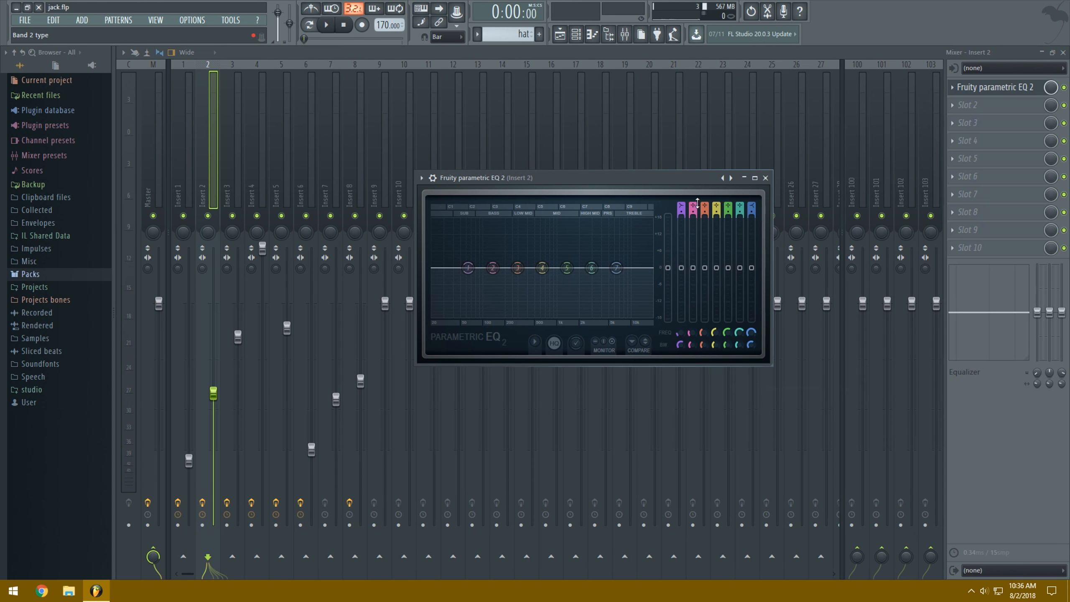
# Advance the Insert 2 equalizer to the preset that cuts only the lowest and highest frequencies.
pyautogui.click(732, 178)
pyautogui.click(732, 178)
pyautogui.click(732, 178)
pyautogui.click(732, 178)
pyautogui.click(732, 178)
pyautogui.click(732, 178)
pyautogui.click(731, 178)
pyautogui.click(732, 178)
pyautogui.click(732, 178)
pyautogui.click(732, 178)
pyautogui.click(732, 178)
pyautogui.click(732, 178)
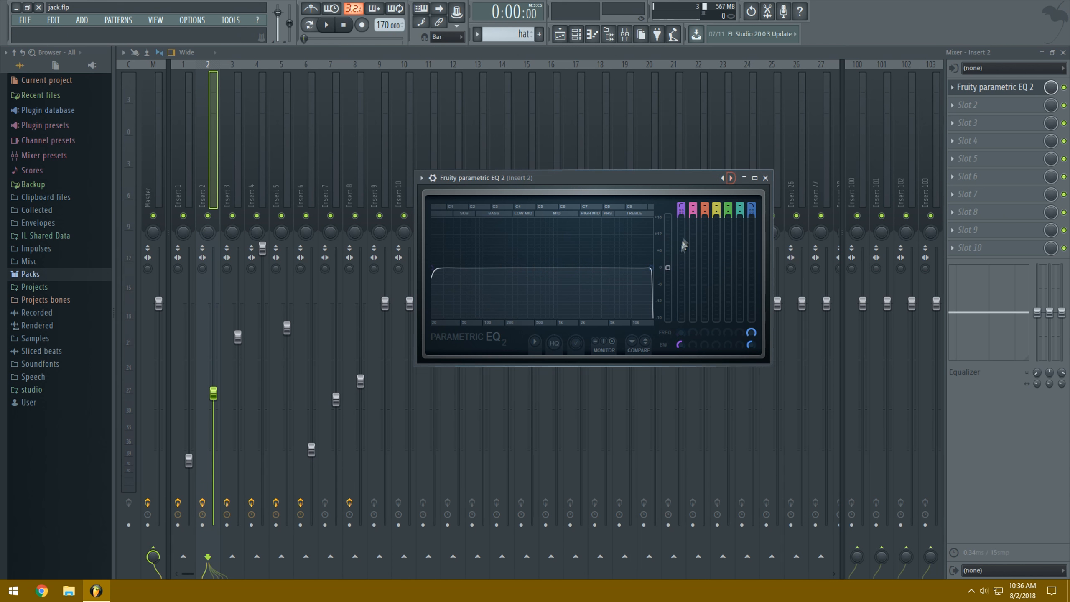
# Lower the low-pass cutoff of the Insert 2 equalizer slightly, and close the equalizer and the mixer.
pyautogui.moveTo(652, 270); pyautogui.dragTo(642, 269)
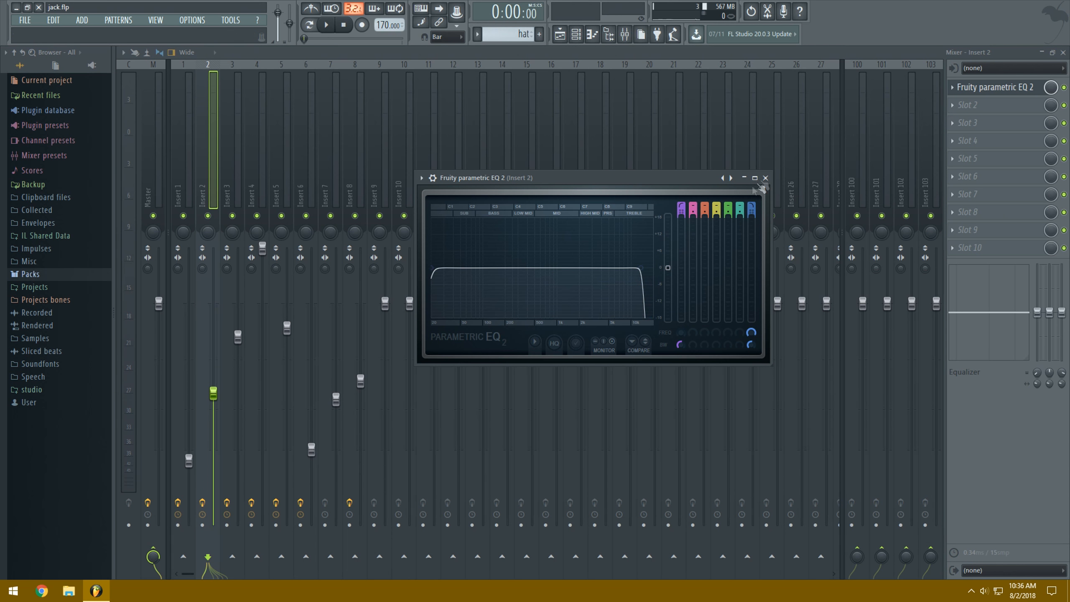
pyautogui.click(766, 179)
pyautogui.click(1063, 52)
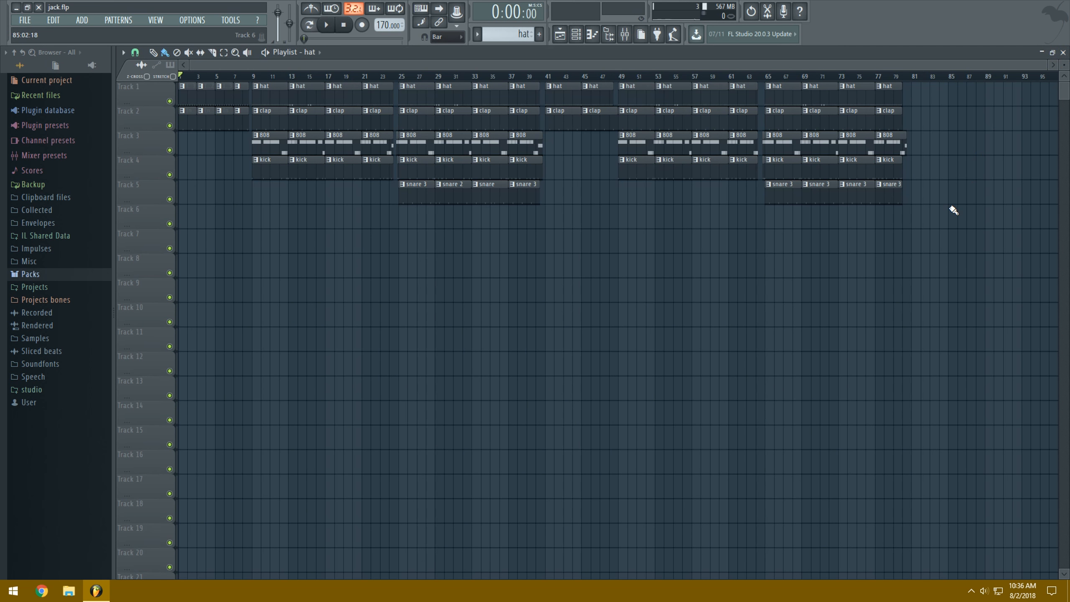